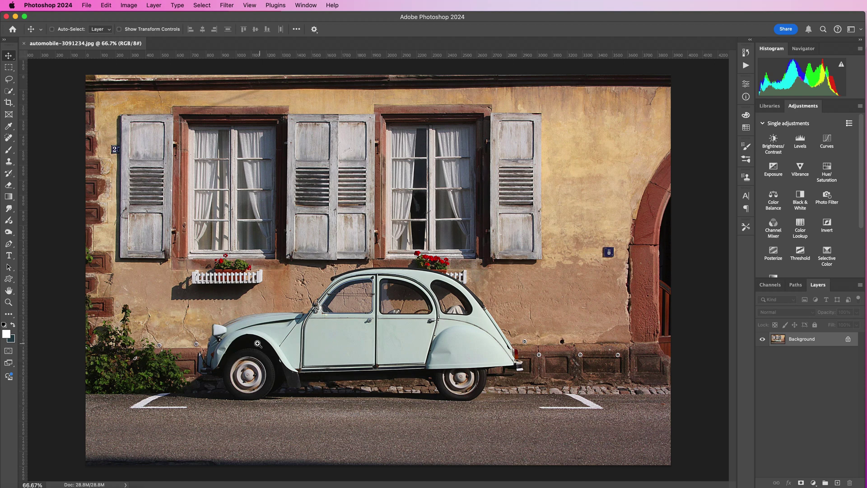
Start a Pen tool shape path at the front bumper's lower corner and trace up its outer edge.
drag(258, 344, 339, 339)
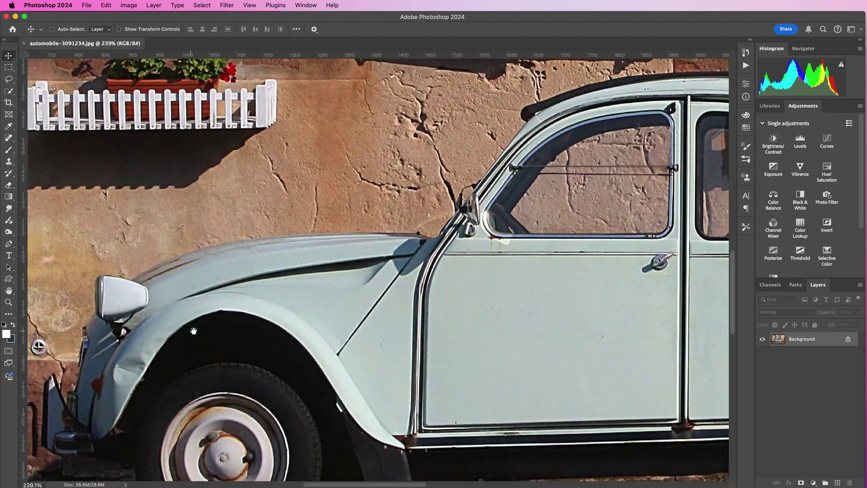
drag(194, 331, 378, 292)
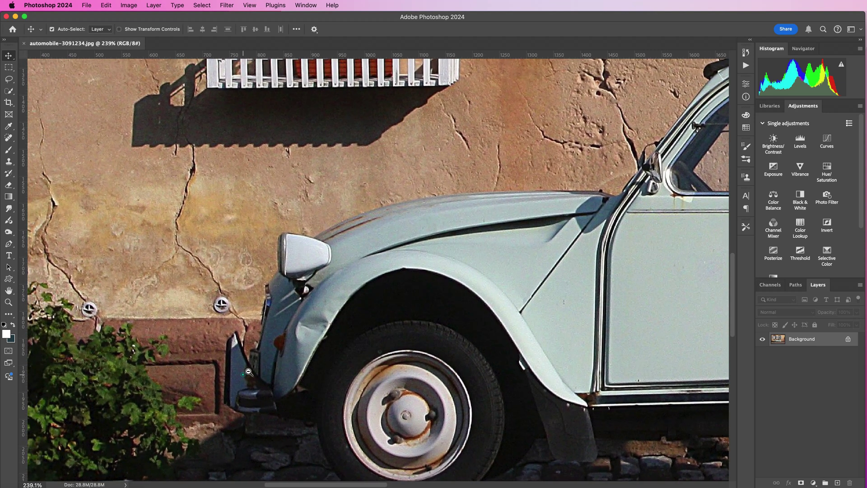
drag(248, 372, 249, 372)
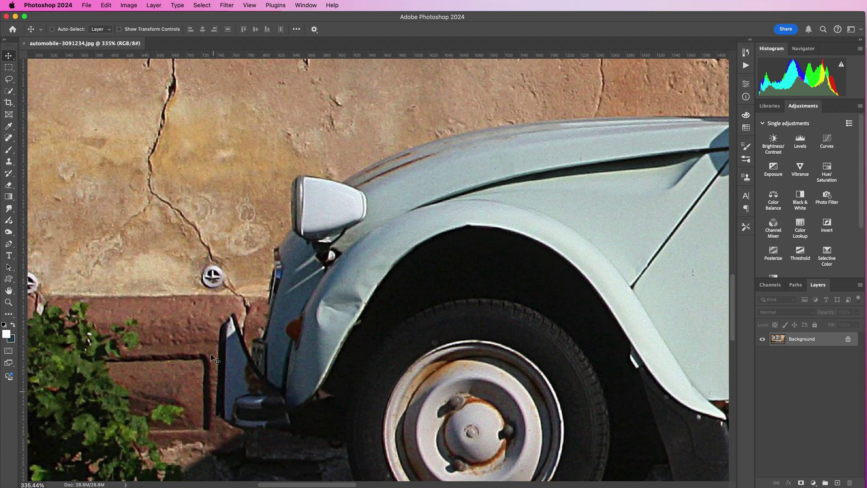
click(9, 245)
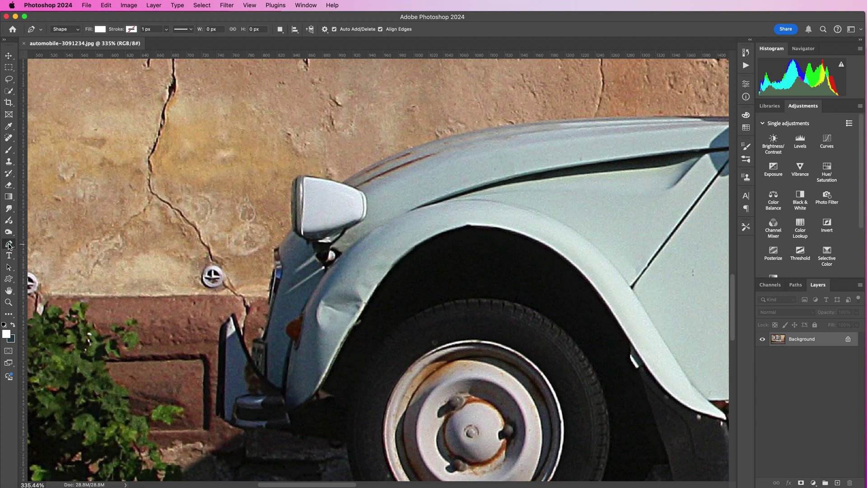
click(215, 415)
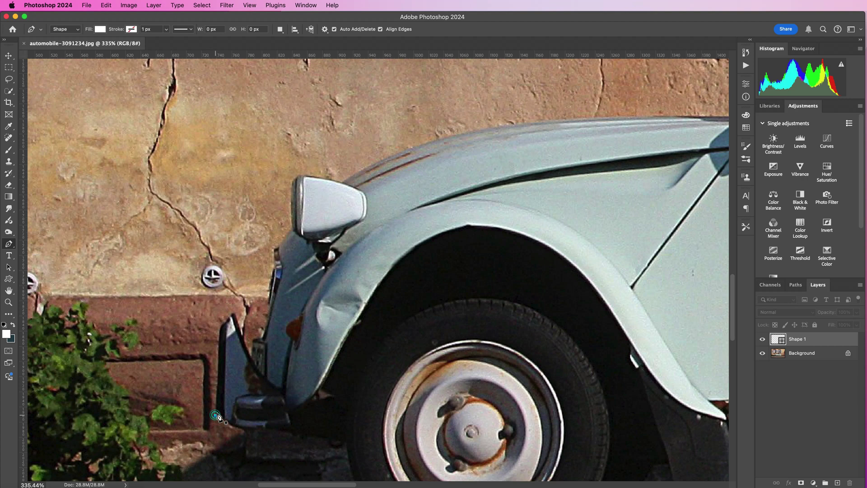
click(220, 330)
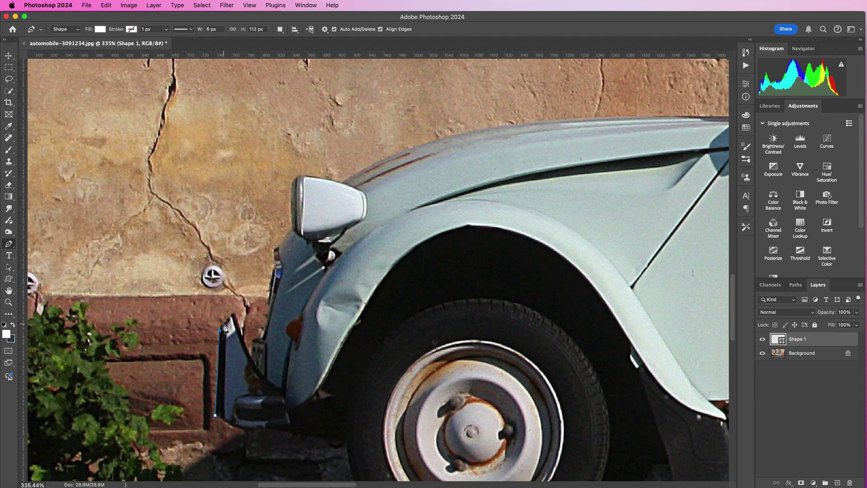
click(223, 323)
Continue the path around the pointed upper tip of the front bumper.
scroll(228, 326, up, 5)
click(240, 285)
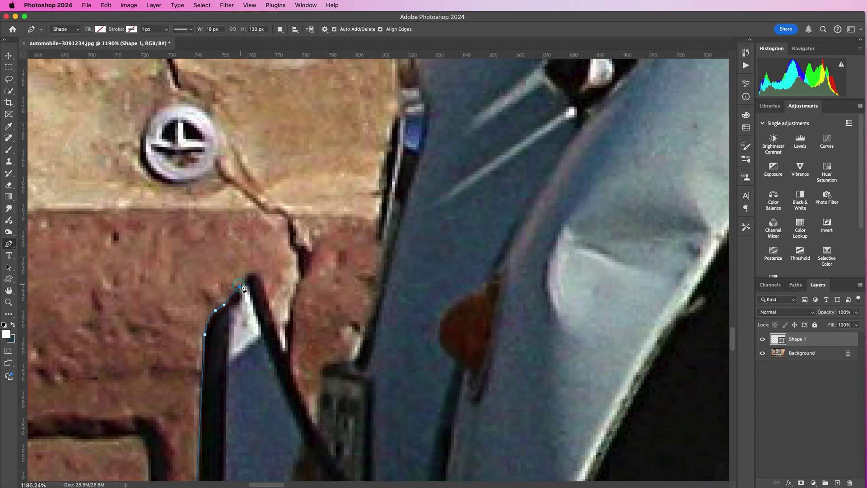
click(245, 278)
click(258, 273)
click(262, 277)
Trace down the bumper's inner edge to the number plate and bend the segment to follow its curve.
key(super+space)
key(super+space)
drag(302, 370, 278, 369)
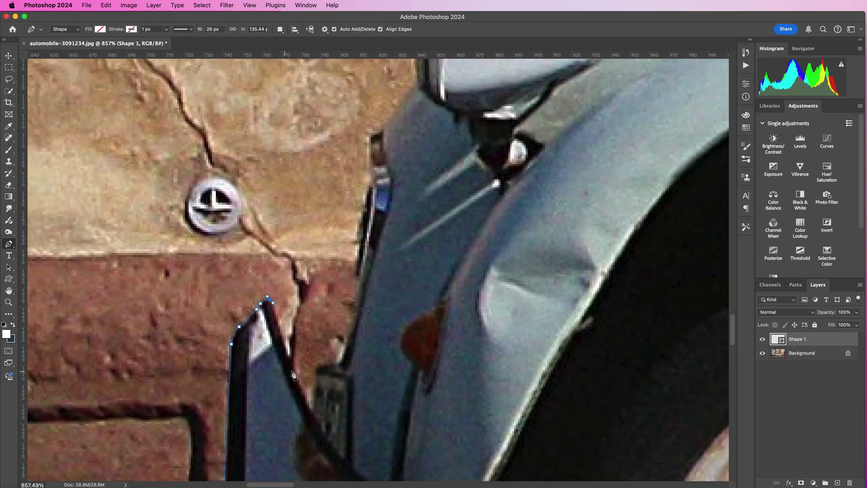
click(313, 412)
click(294, 361)
drag(294, 359, 292, 365)
drag(291, 363, 290, 363)
Outline the side and top edge of the front number plate, bending the top segment to fit.
click(314, 371)
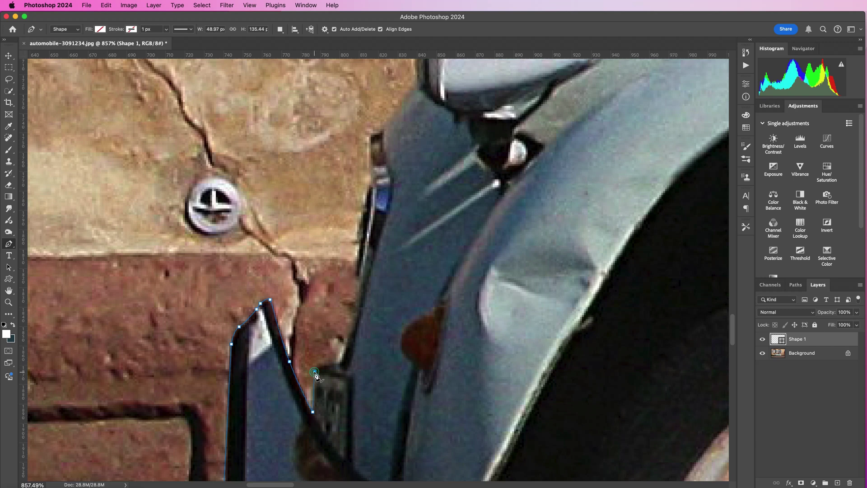
click(339, 364)
click(324, 368)
drag(325, 371, 321, 368)
Trace the car's front edge upward from the number plate to the grille trim, curving the lower segment to fit.
click(359, 275)
click(348, 319)
drag(349, 319, 353, 321)
click(356, 277)
drag(360, 247, 357, 231)
click(359, 222)
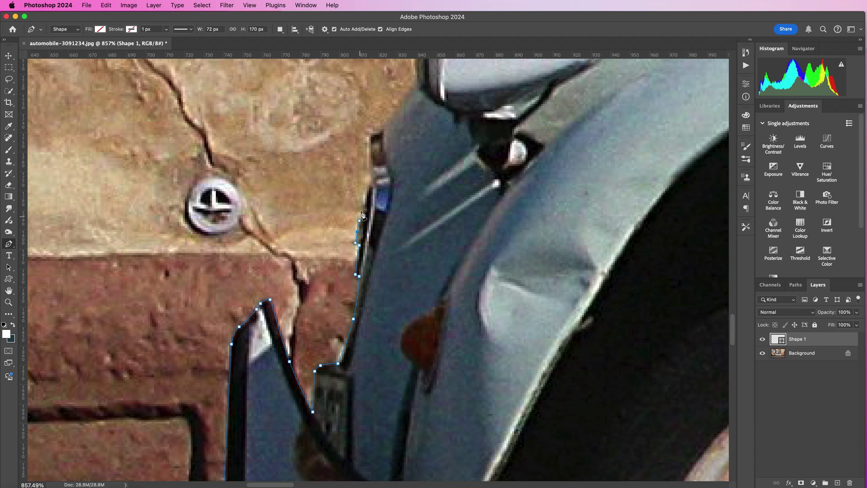
Extend the path up past the grille trim and body edge to the base of the headlight.
click(367, 177)
click(369, 135)
click(377, 131)
click(347, 261)
drag(395, 124, 325, 296)
Outline the headlight's front and top edges, curving the segments to match its rounded housing.
click(347, 143)
drag(348, 202, 346, 203)
click(366, 128)
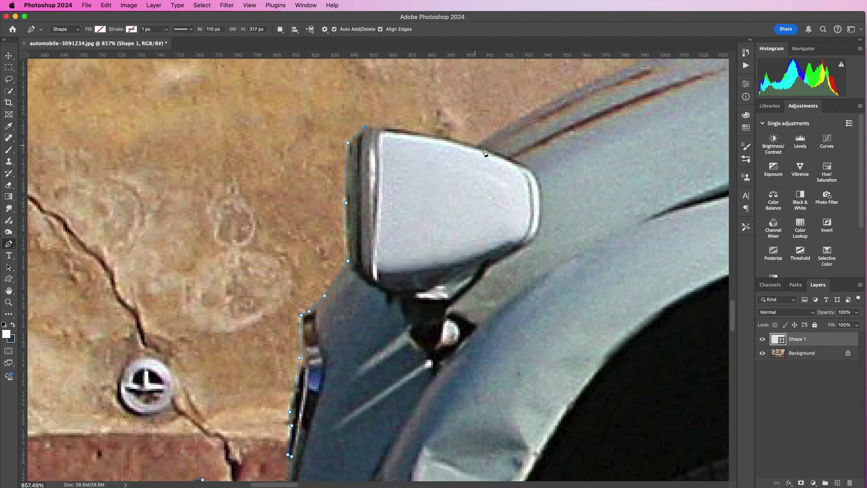
click(476, 145)
drag(419, 135, 416, 131)
Trace the bonnet's top edge from the headlight to its rear end and bend the segment along the curve.
drag(482, 168, 170, 323)
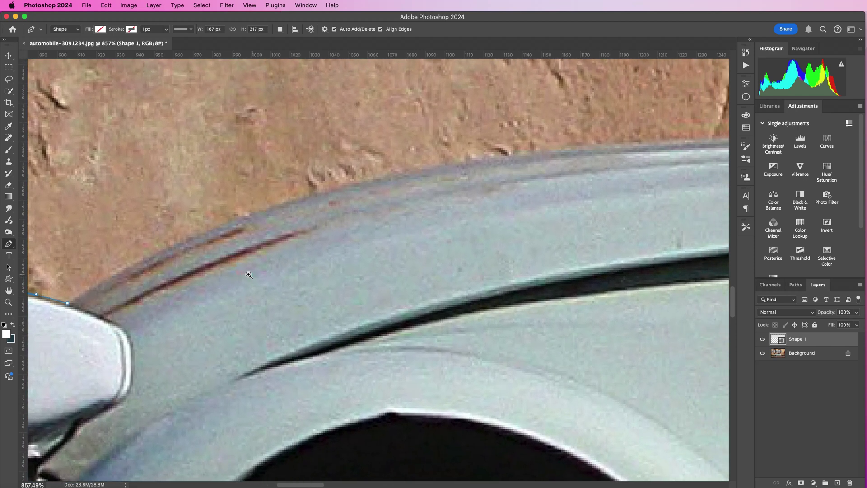
drag(253, 275, 211, 274)
scroll(289, 252, right, 2)
scroll(288, 252, up, 1)
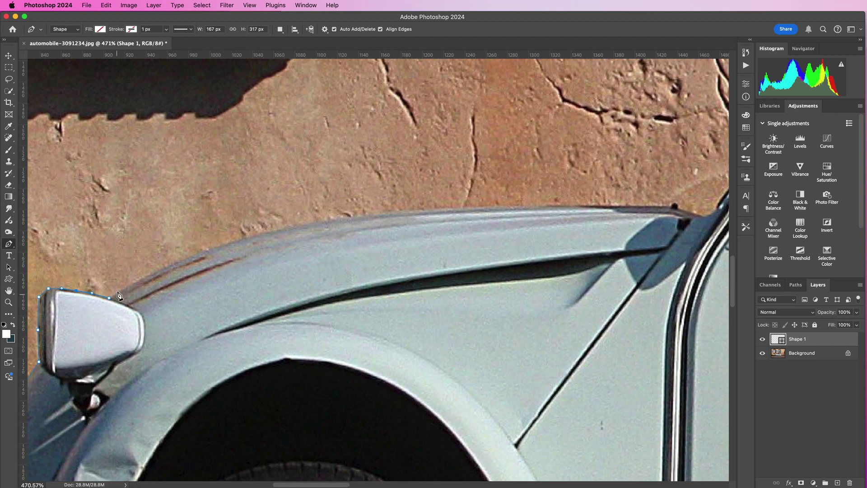
click(670, 207)
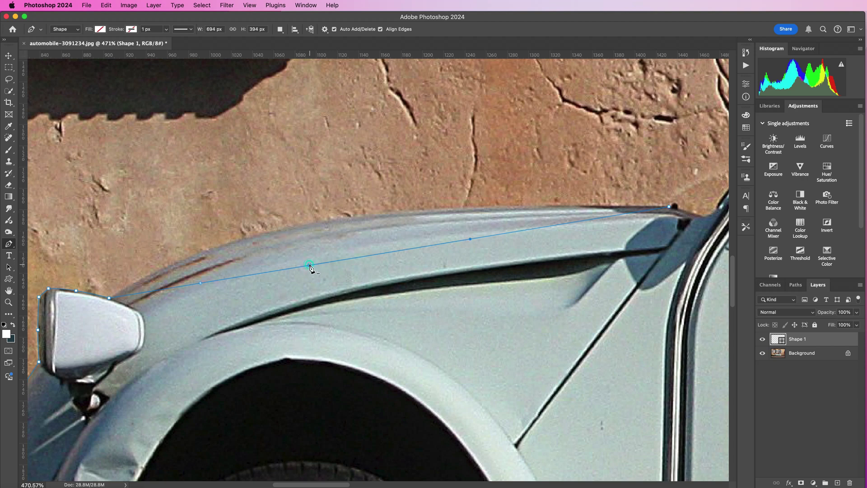
drag(309, 265, 304, 227)
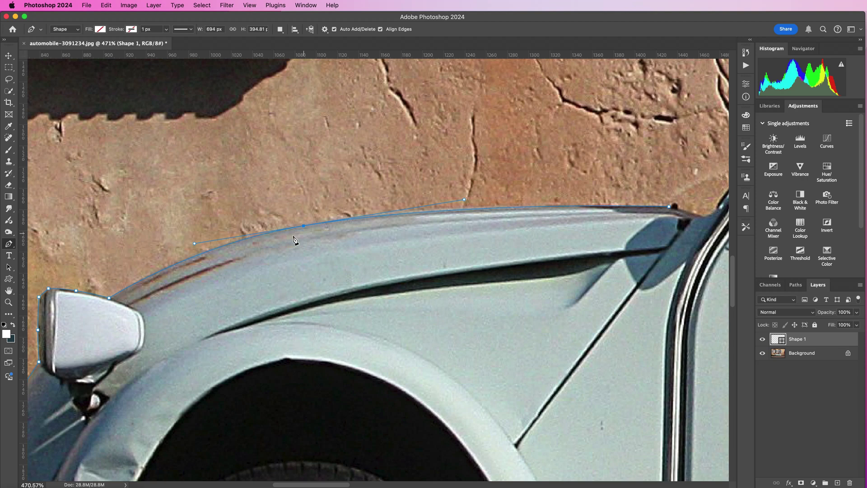
click(453, 211)
drag(452, 210, 453, 210)
click(345, 220)
Outline the small black knob at the rear end of the bonnet and fine-tune its anchor points.
drag(559, 231, 275, 254)
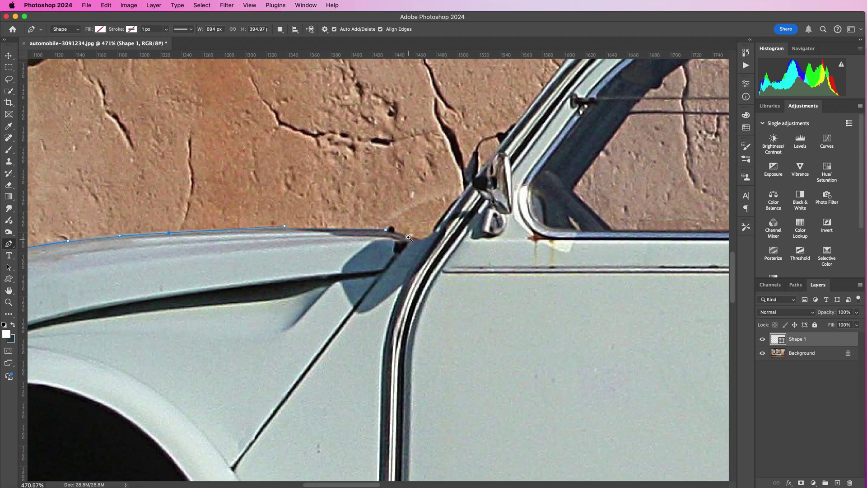
drag(397, 234, 440, 236)
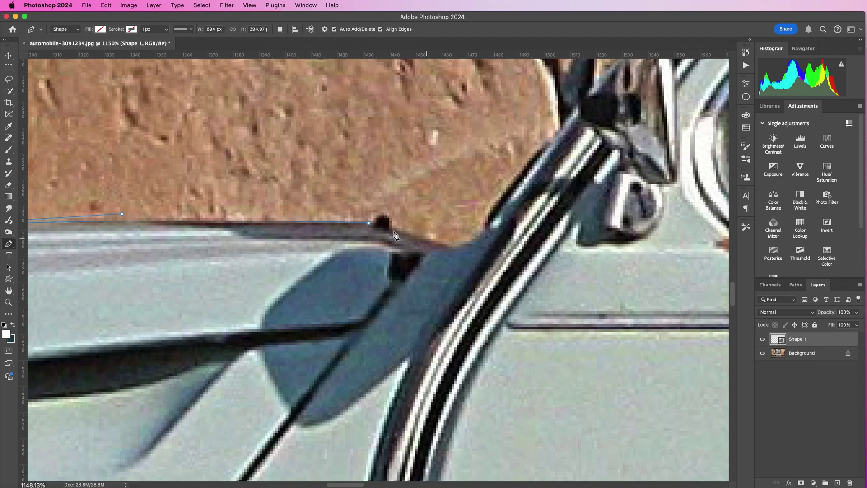
click(374, 226)
click(391, 229)
click(383, 228)
drag(383, 227, 384, 216)
click(394, 215)
click(367, 224)
drag(369, 224, 370, 225)
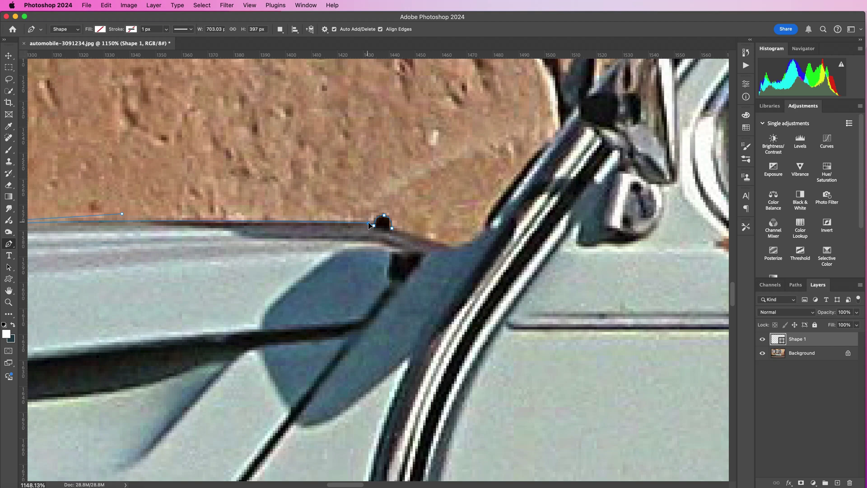
Trace the hollow between the bonnet and windscreen, curving it to fit, and continue up the lower pillar.
click(434, 241)
click(488, 212)
drag(465, 230, 468, 242)
drag(524, 186, 422, 276)
click(454, 244)
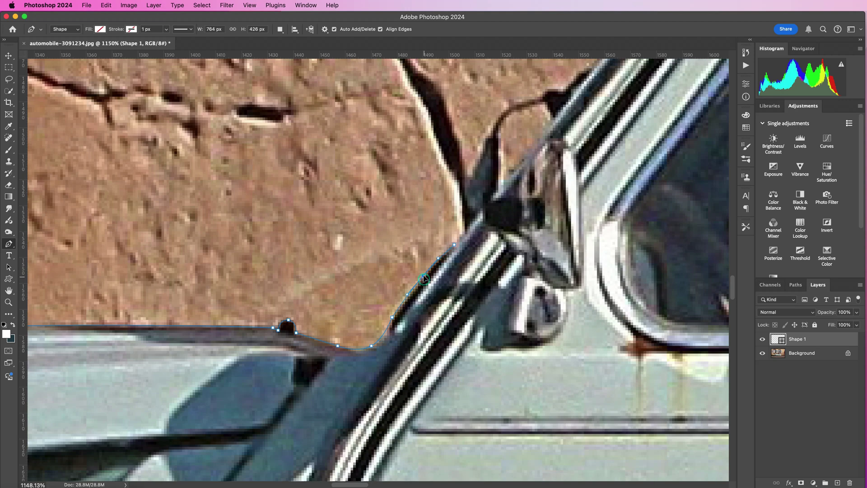
Continue the path around the outside of the dark mirror bracket and its thin arm back to the windscreen pillar.
drag(475, 195, 444, 300)
click(444, 321)
click(433, 290)
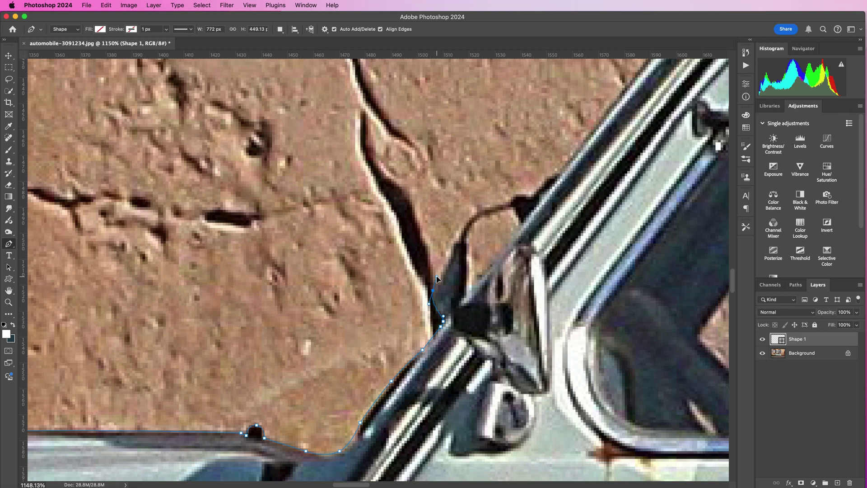
drag(453, 240, 459, 238)
click(472, 215)
drag(517, 193, 523, 192)
click(530, 196)
Trace the windscreen pillar's outer edge up towards the roof, bending the segment to follow it.
click(556, 172)
drag(601, 140, 390, 347)
click(561, 112)
drag(522, 159, 519, 161)
drag(562, 109, 474, 291)
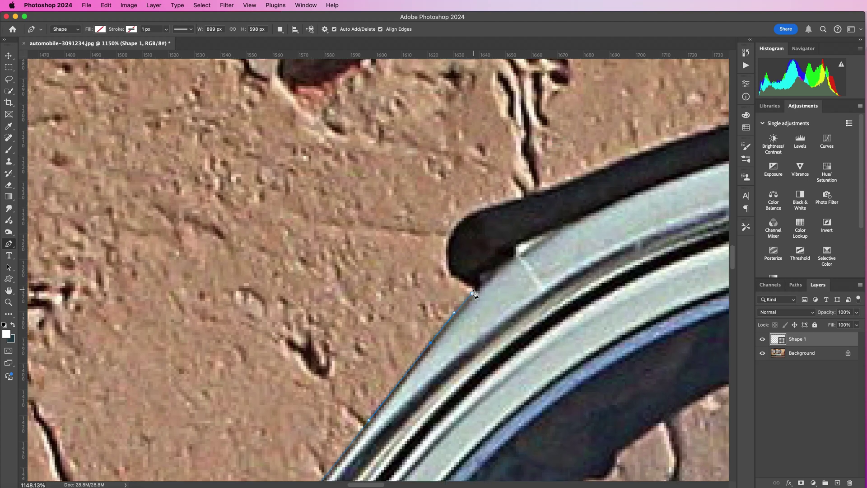
Outline the rounded front end of the black roof, curving the segment around its nose.
click(473, 289)
click(452, 276)
click(488, 205)
drag(469, 238, 452, 231)
Trace the front slope of the black roof and adjust the added anchor points to its edge.
drag(602, 192, 254, 296)
click(413, 217)
click(193, 293)
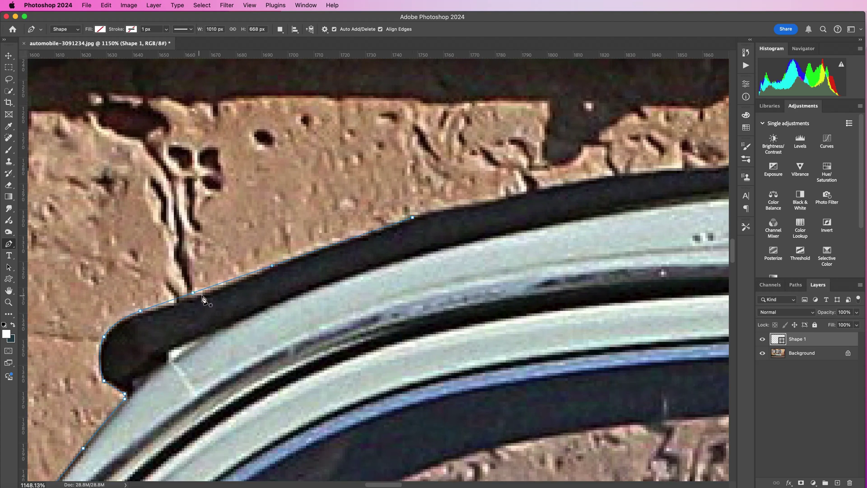
drag(193, 293, 198, 292)
drag(309, 254, 309, 251)
drag(565, 219, 318, 283)
drag(103, 329, 379, 289)
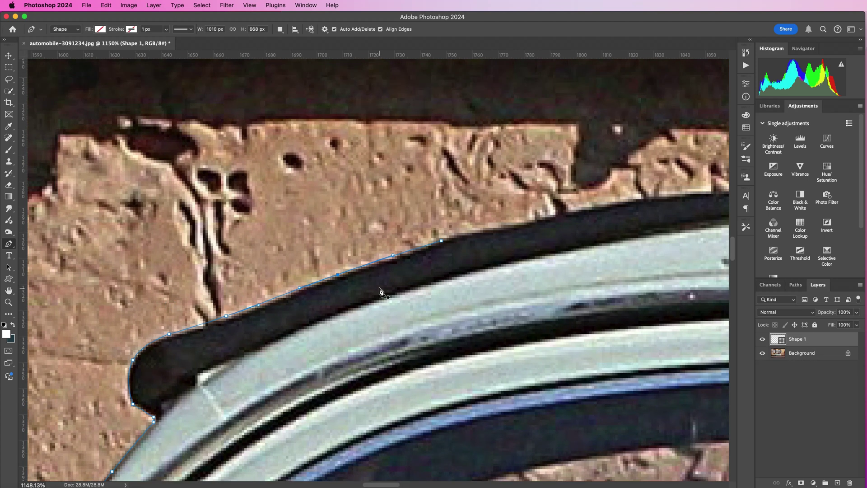
Extend the path along the top of the roof above the front door and curve it to fit.
scroll(380, 259, right, 5)
scroll(379, 259, up, 3)
drag(262, 295, 270, 294)
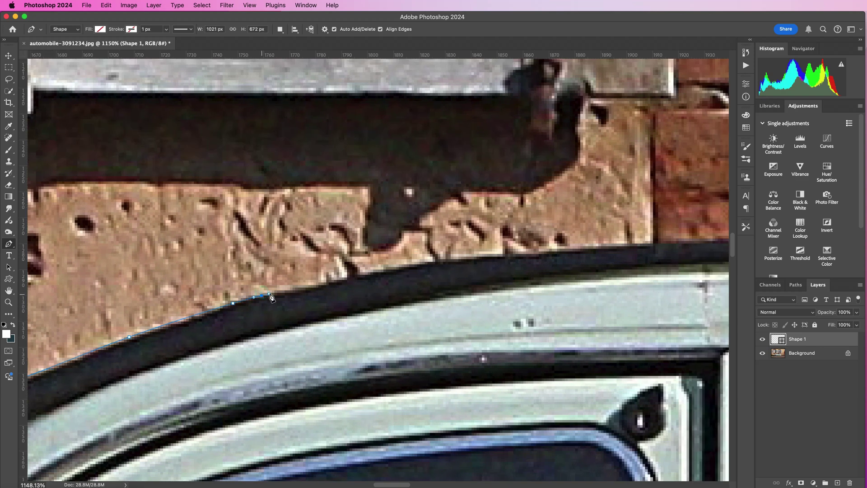
drag(431, 262, 161, 293)
click(668, 269)
drag(330, 284, 397, 263)
Trace the rear part of the roof beneath the flower box and reshape the curve to match its edge.
scroll(220, 285, down, 5)
scroll(420, 304, right, 5)
click(549, 323)
click(250, 245)
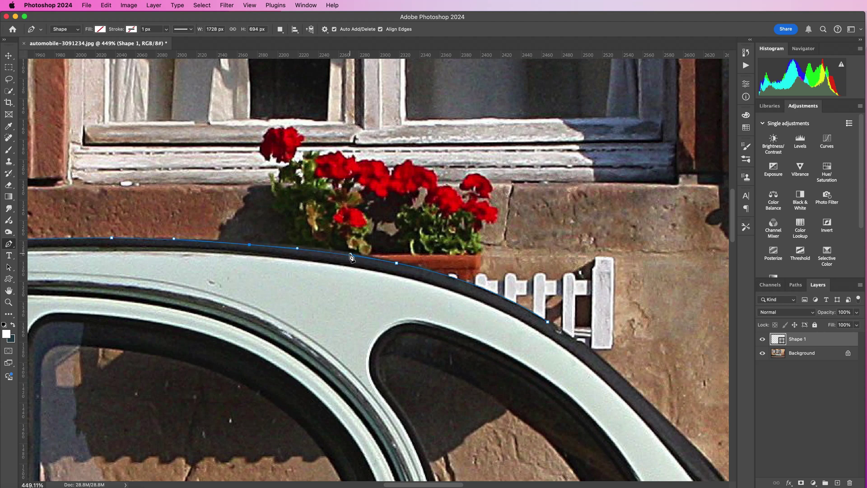
key(super+z)
drag(278, 241, 259, 235)
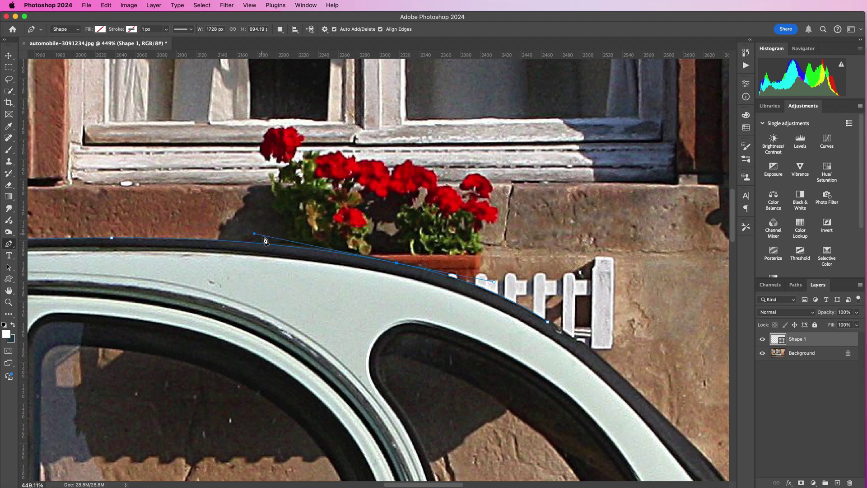
Continue down the black roof edge behind the flower box to the rear clasp, adjusting the anchors to the curve.
drag(571, 364, 339, 308)
scroll(288, 278, up, 4)
click(292, 276)
click(329, 303)
drag(360, 387, 282, 208)
click(461, 320)
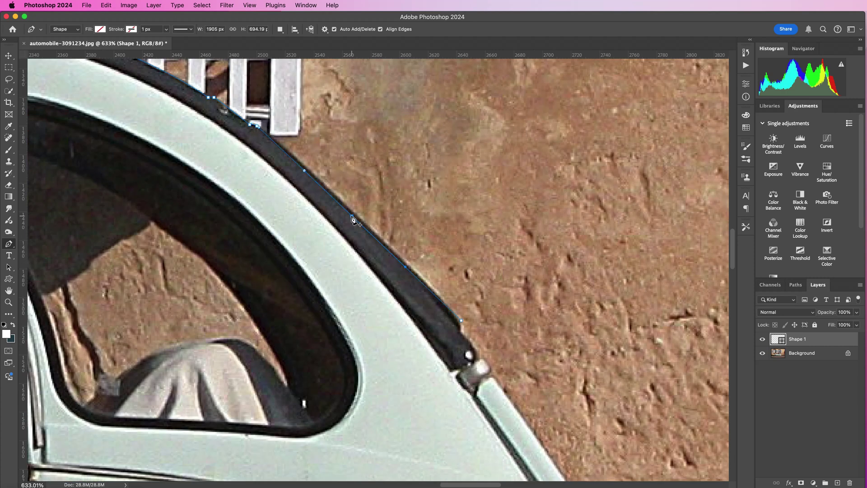
drag(354, 218, 354, 214)
drag(302, 167, 301, 163)
Outline the lower end of the black roof and the metal clasp at the rear.
click(460, 332)
click(480, 358)
drag(472, 346, 474, 345)
scroll(490, 371, up, 5)
click(492, 381)
scroll(492, 381, down, 5)
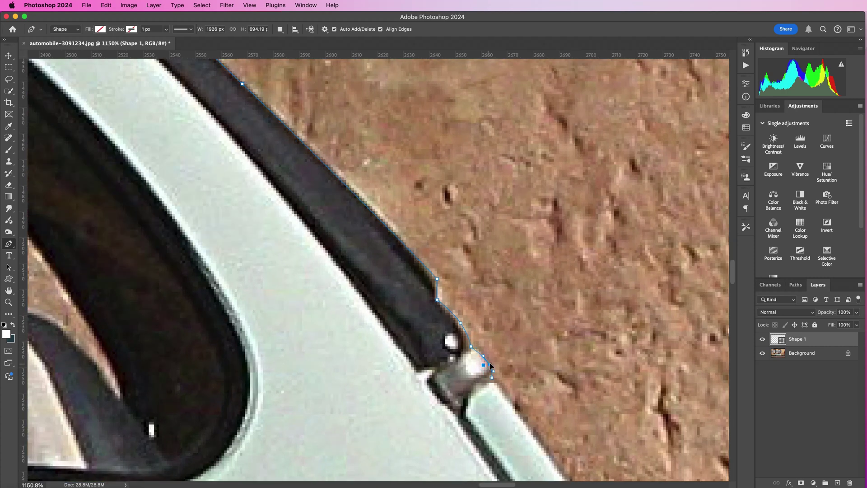
Trace down the rear lid's outer edge and around the chrome handle near its lower end.
scroll(495, 382, up, 5)
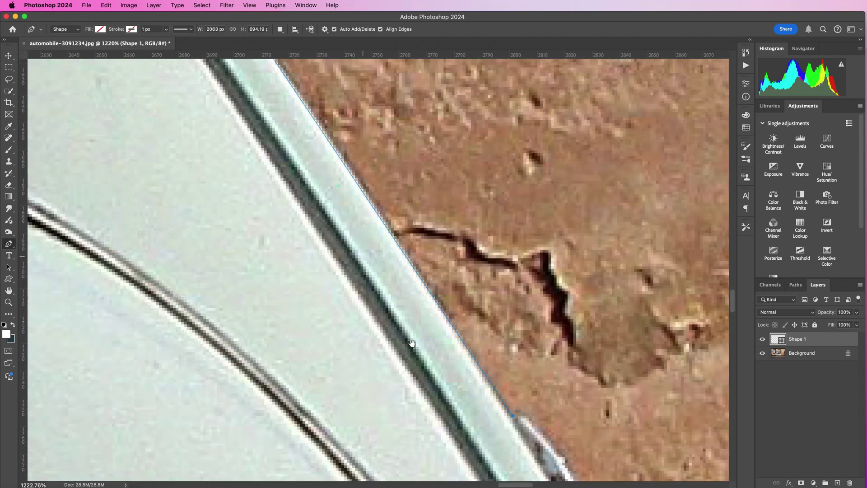
scroll(447, 335, down, 3)
click(545, 347)
drag(511, 297, 518, 299)
click(535, 360)
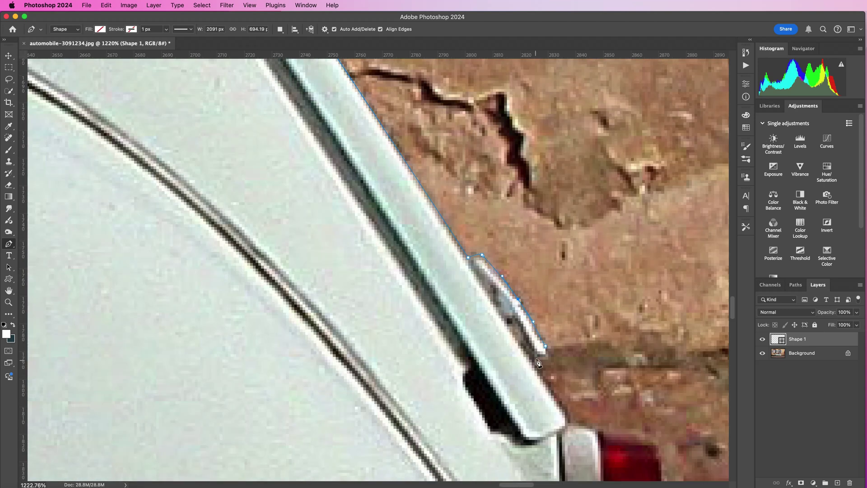
drag(541, 354, 546, 354)
click(532, 362)
Outline the rear lid's lower corner and continue along the top of the taillight.
click(567, 414)
click(571, 425)
click(581, 426)
click(592, 429)
drag(601, 432, 392, 282)
click(398, 284)
click(428, 284)
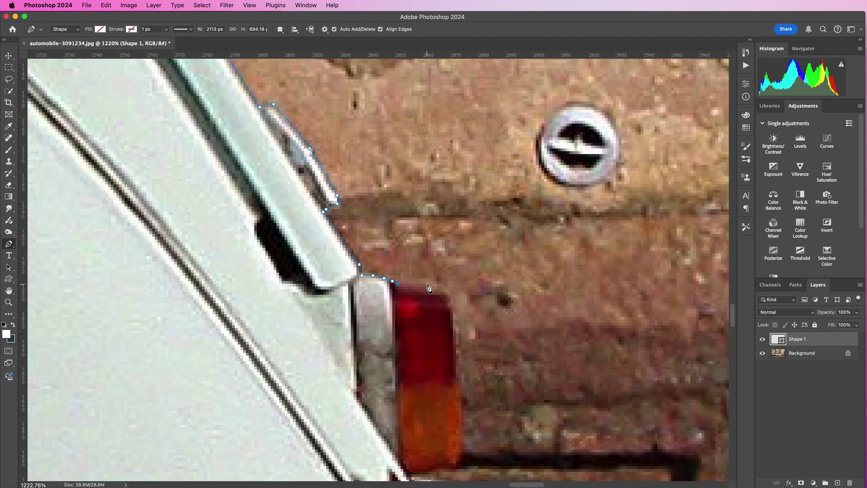
Trace the taillight's rounded upper corner, outer side and lower edge back to the car body.
click(436, 289)
click(445, 292)
click(450, 301)
click(453, 308)
click(453, 325)
click(458, 464)
click(453, 469)
click(409, 472)
Outline the upper chrome part of the rear bumper, curving the segment along its sloped top.
drag(425, 455, 453, 330)
click(556, 427)
drag(524, 405, 568, 388)
drag(519, 468, 490, 303)
click(521, 286)
click(515, 289)
Trace the dark middle section and the lower chrome bar of the rear bumper, curving its rounded end.
click(519, 353)
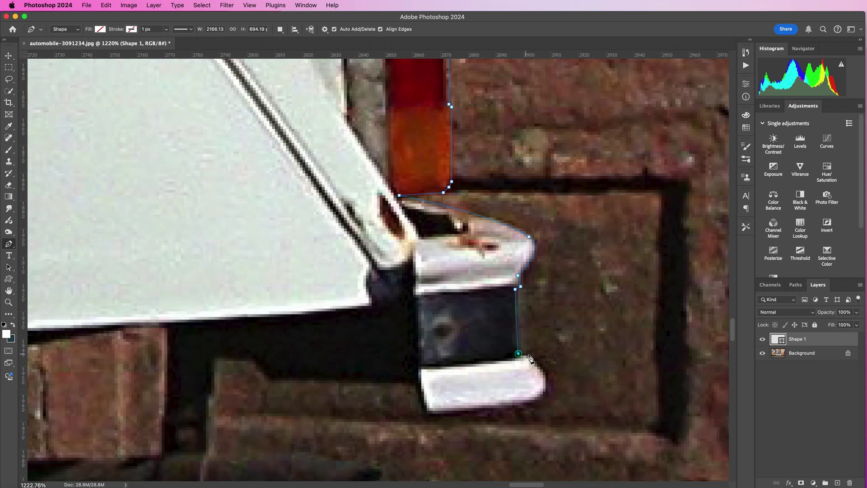
click(529, 357)
click(524, 402)
drag(515, 406, 509, 406)
drag(533, 385, 546, 382)
click(470, 410)
click(427, 411)
click(415, 383)
Trace the dark underside edge from the rear bumper to the exhaust pipe.
scroll(365, 402, down, 5)
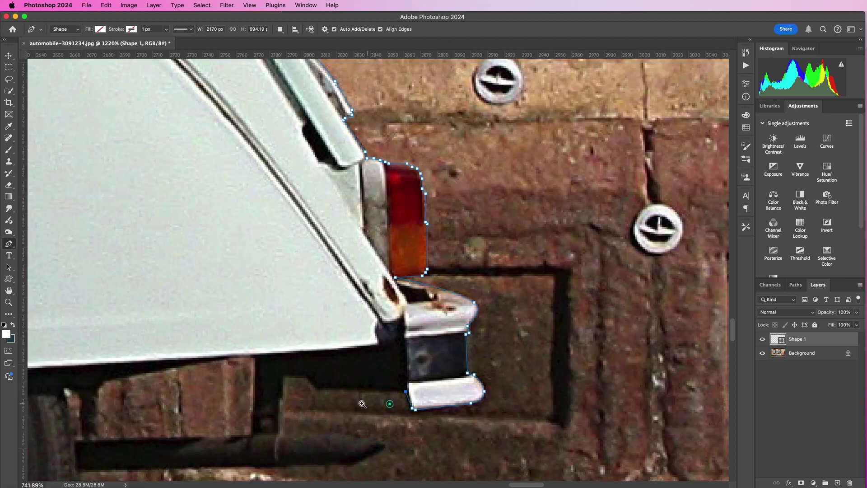
scroll(362, 402, up, 4)
click(283, 383)
click(267, 368)
click(234, 365)
click(231, 398)
click(226, 399)
drag(248, 426, 322, 354)
click(301, 381)
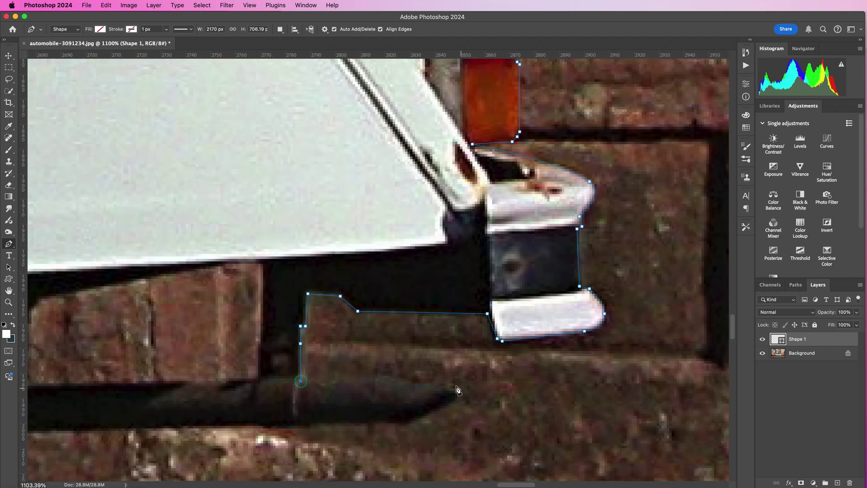
Trace the exhaust pipe's pointed tip and its lower edge forward to the rear tyre.
click(450, 386)
click(458, 392)
click(408, 425)
click(297, 426)
click(295, 428)
click(263, 428)
click(260, 426)
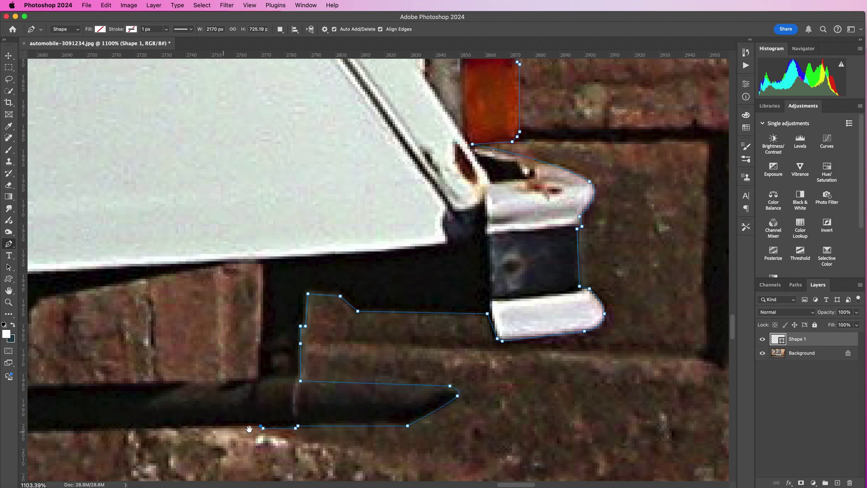
drag(248, 430, 612, 402)
click(368, 406)
Trace the rear tyre's back side with a curved segment down to the road, plus its flattened bottom edge.
drag(374, 450, 494, 188)
scroll(495, 187, down, 3)
click(286, 449)
drag(400, 284, 429, 340)
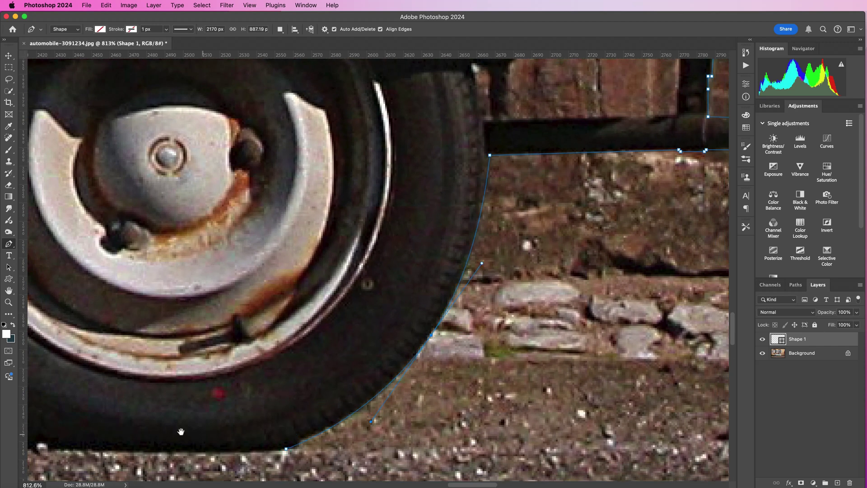
drag(298, 447, 522, 398)
click(248, 395)
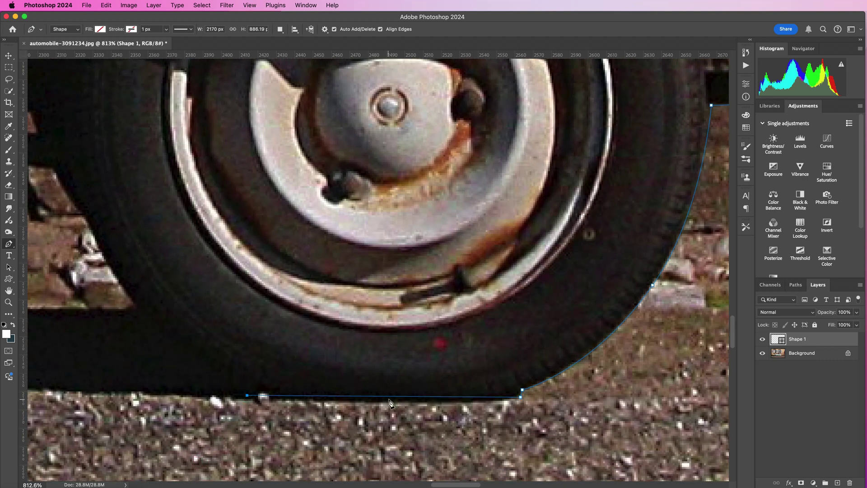
drag(390, 396, 389, 403)
Trace the front side of the rear tyre up to the underbody, curving the segments along the rubber.
drag(319, 362, 535, 414)
click(302, 270)
drag(395, 372, 368, 379)
drag(319, 241, 405, 321)
click(355, 302)
drag(374, 330, 371, 330)
drag(261, 282, 365, 336)
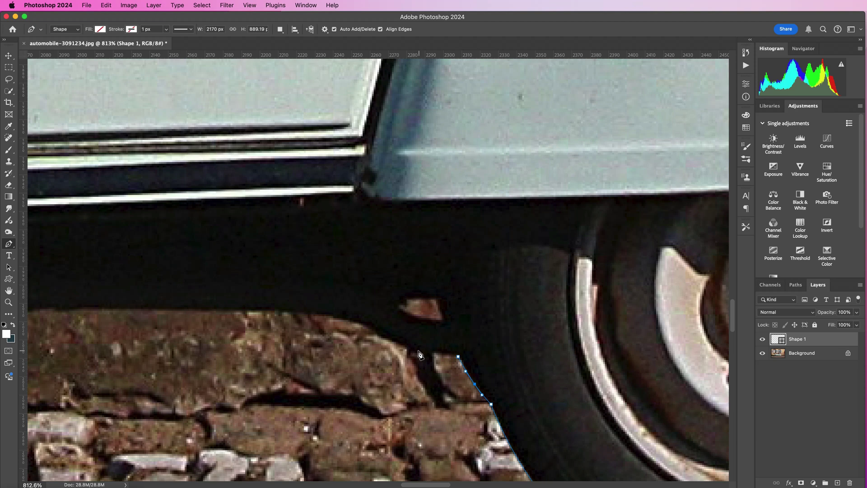
Trace the sloping underbody edge just ahead of the rear tyre, repositioning a point to follow the dark contour.
drag(416, 351, 403, 348)
drag(357, 324, 341, 319)
super+click(416, 352)
drag(440, 357, 421, 351)
drag(322, 314, 317, 317)
drag(247, 324, 413, 356)
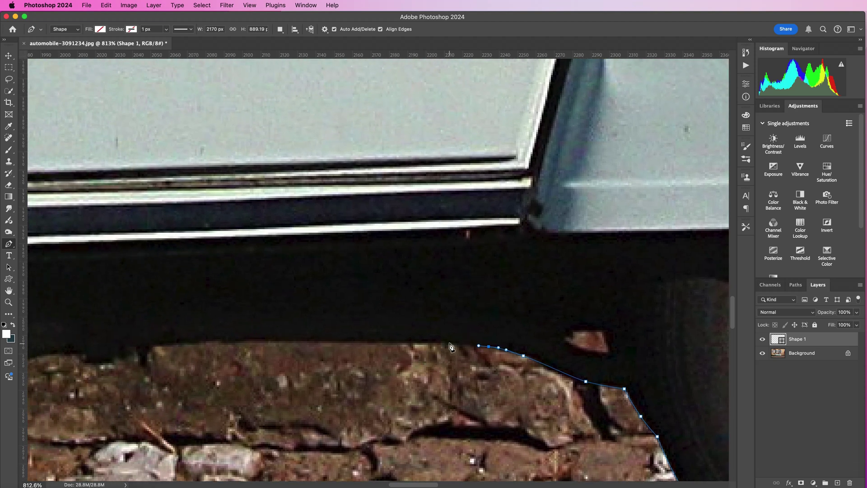
Extend the path along the underbody below the rear door, bending the segment over the brick edge.
scroll(249, 339, left, 3)
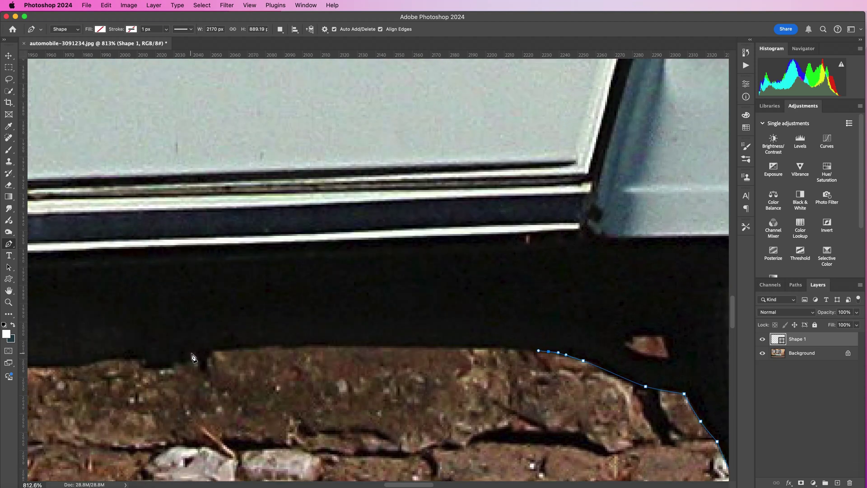
mouse_move(240, 368)
mouse_down()
mouse_move(167, 369)
mouse_move(227, 369)
mouse_up()
scroll(228, 369, up, 1)
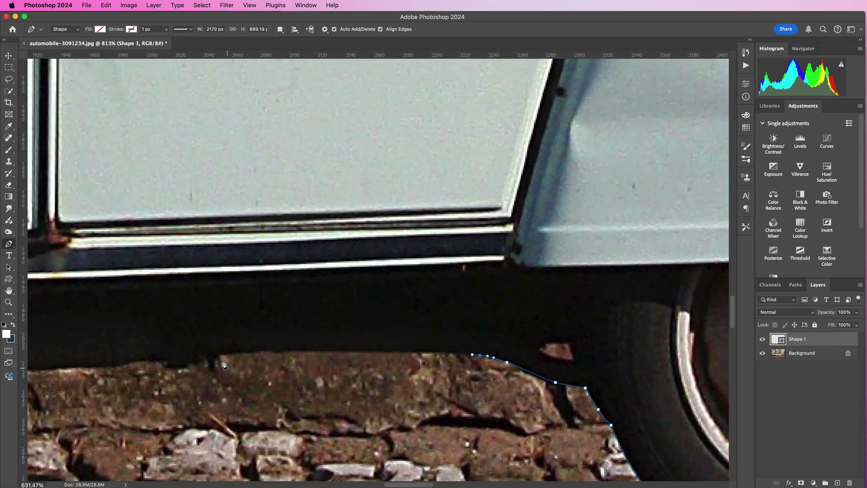
drag(141, 361, 132, 364)
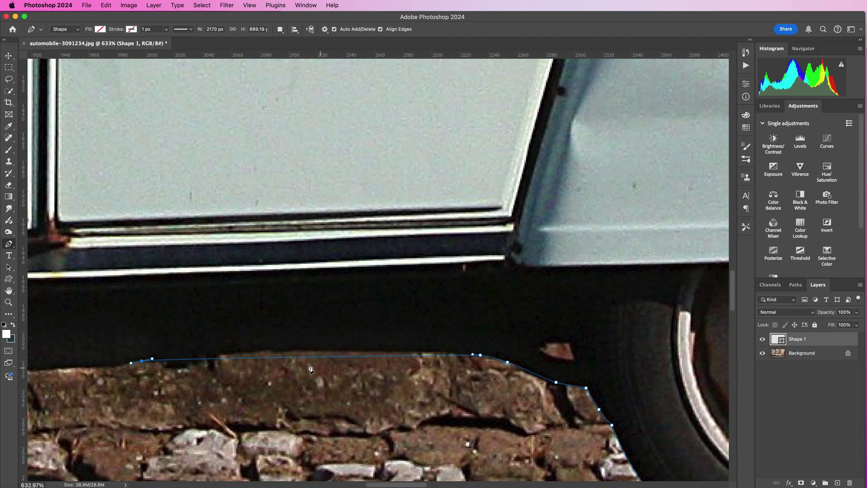
drag(296, 360, 294, 351)
drag(126, 375, 310, 369)
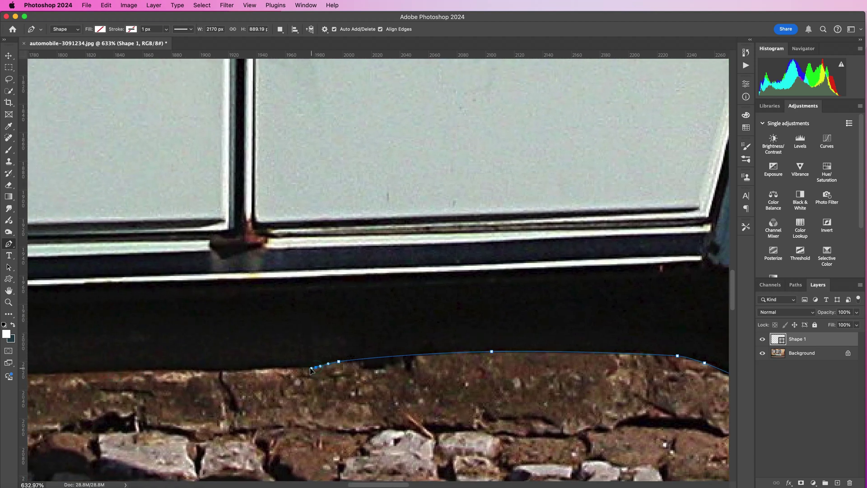
Trace the long lower edge of the sill beneath the doors, with an added point to match its slope.
drag(128, 391, 639, 387)
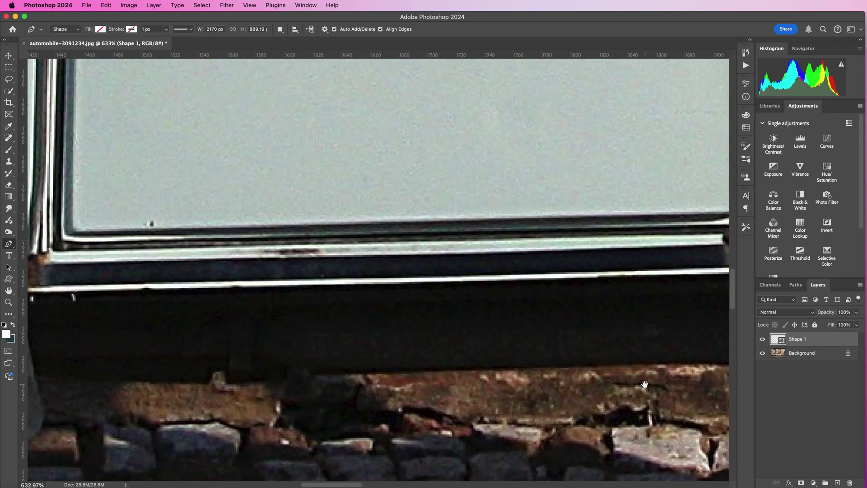
click(313, 375)
drag(587, 379, 296, 373)
click(323, 360)
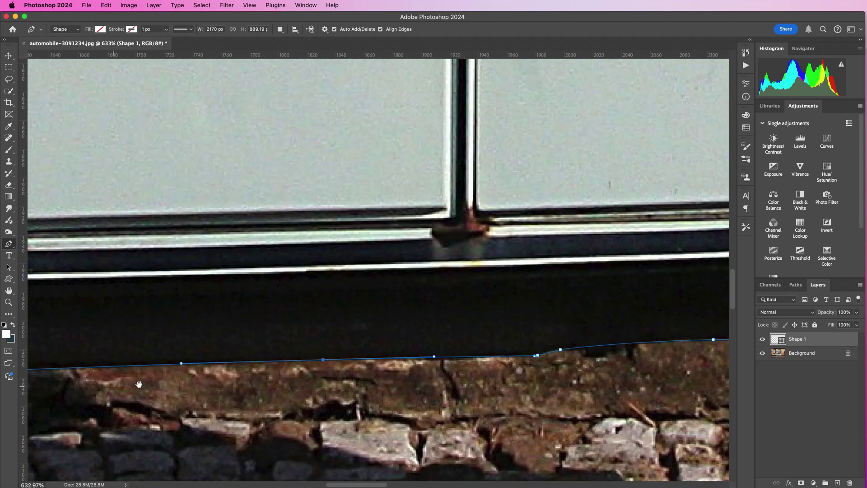
drag(138, 384, 530, 394)
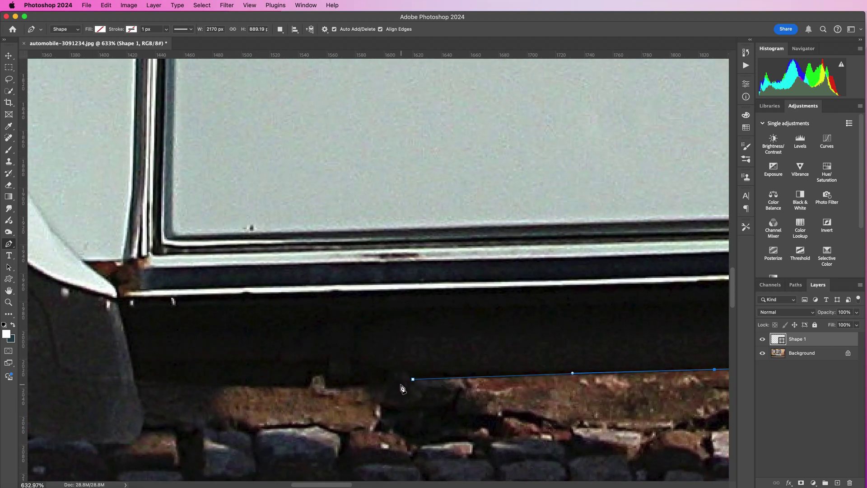
Trace around the small bump under the sill and on to the rear edge of the front mud flap.
click(325, 388)
drag(318, 376, 517, 385)
click(308, 389)
mouse_move(437, 407)
mouse_down()
mouse_move(407, 406)
mouse_move(420, 405)
mouse_up()
click(357, 381)
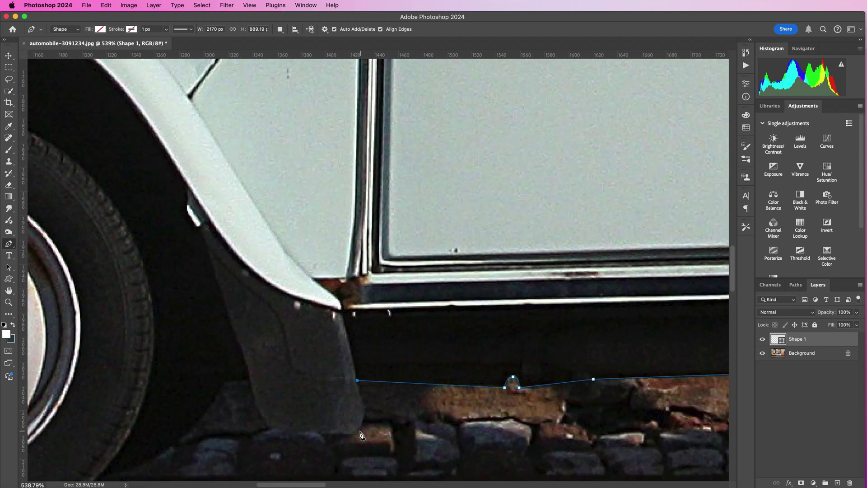
Trace the front mud flap's rear edge, bottom edge and rounded lower corners.
click(364, 408)
click(360, 427)
click(281, 431)
click(262, 416)
mouse_move(262, 416)
mouse_down()
mouse_move(258, 410)
mouse_move(265, 414)
mouse_up()
Trace up the mud flap's front edge and curve the path along the dark wheel-well area to the front tyre.
scroll(269, 425, left, 5)
scroll(270, 426, up, 2)
click(312, 264)
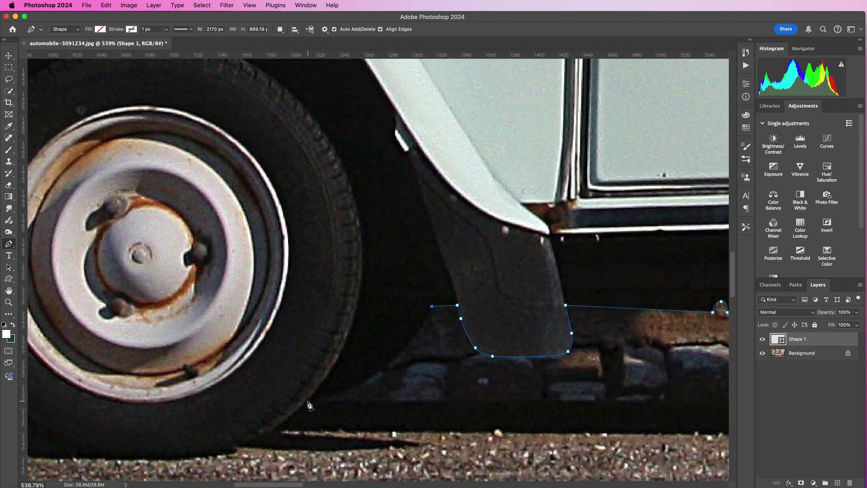
drag(368, 372, 336, 396)
click(292, 405)
scroll(342, 408, left, 5)
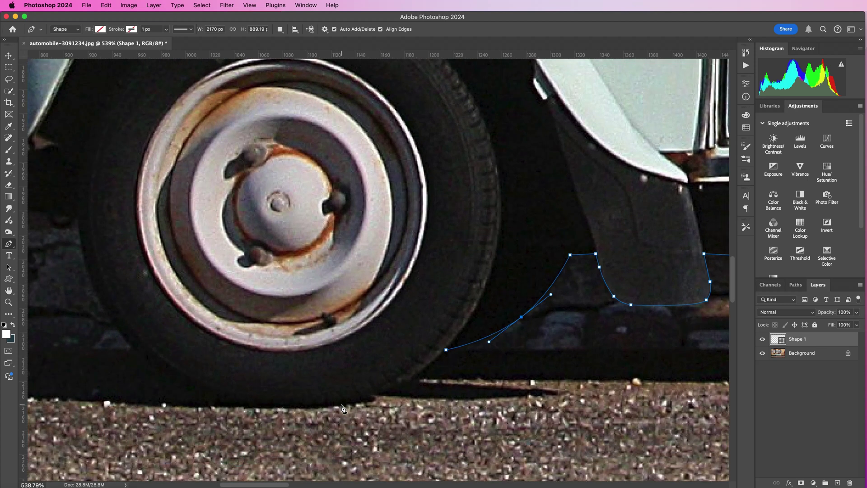
Outline the front tyre's bottom and front side, shaping the curve with its direction handles to follow the rubber.
scroll(342, 409, left, 10)
scroll(342, 408, down, 1)
click(298, 211)
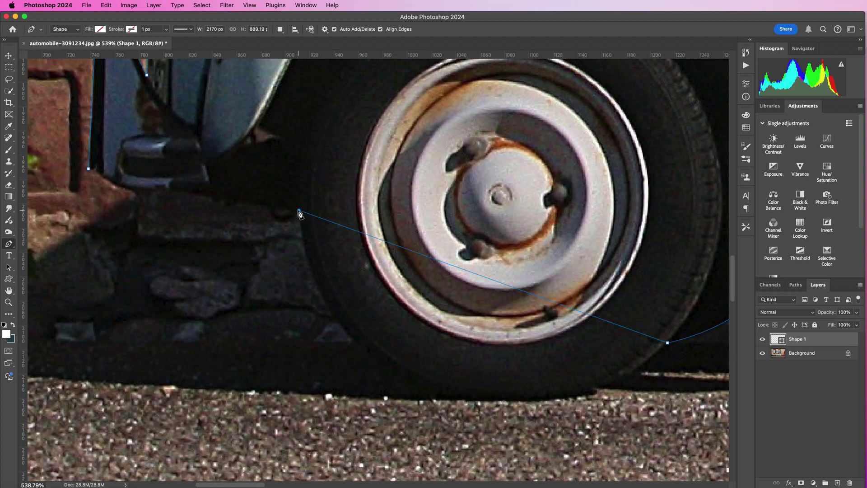
click(483, 277)
drag(484, 276, 429, 393)
key(super+z)
drag(523, 426, 586, 439)
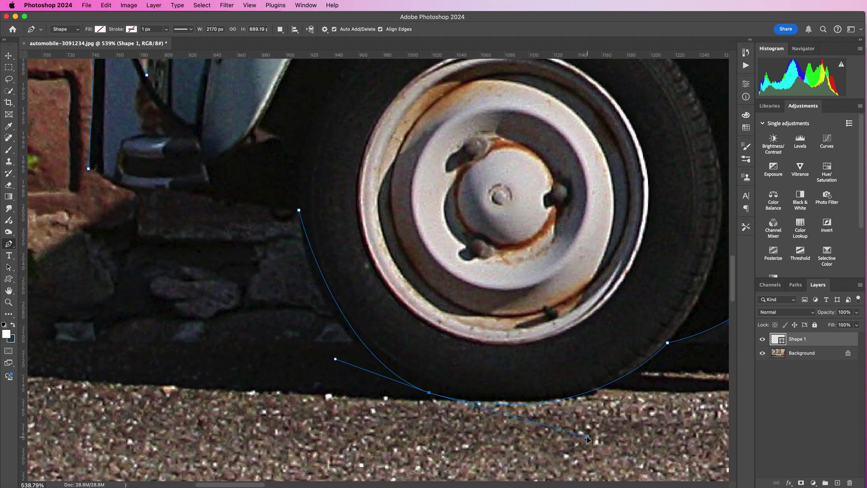
drag(335, 359, 310, 356)
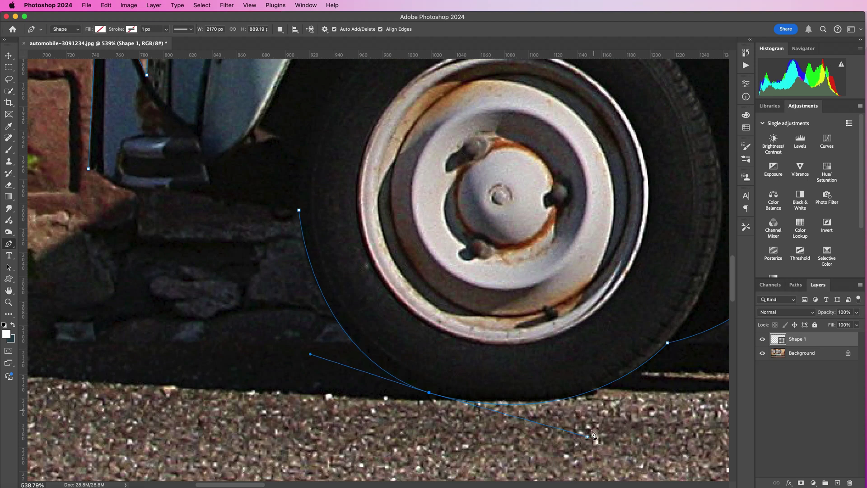
drag(587, 436, 551, 431)
click(599, 387)
key(super+z)
Trace the small rounded bump on the underside just ahead of the front tyre.
click(480, 272)
click(447, 270)
click(462, 271)
drag(289, 221, 464, 285)
click(447, 270)
Trace the lower edge of the front bumper, curve it to fit, and close the path at its starting point.
click(358, 254)
click(276, 231)
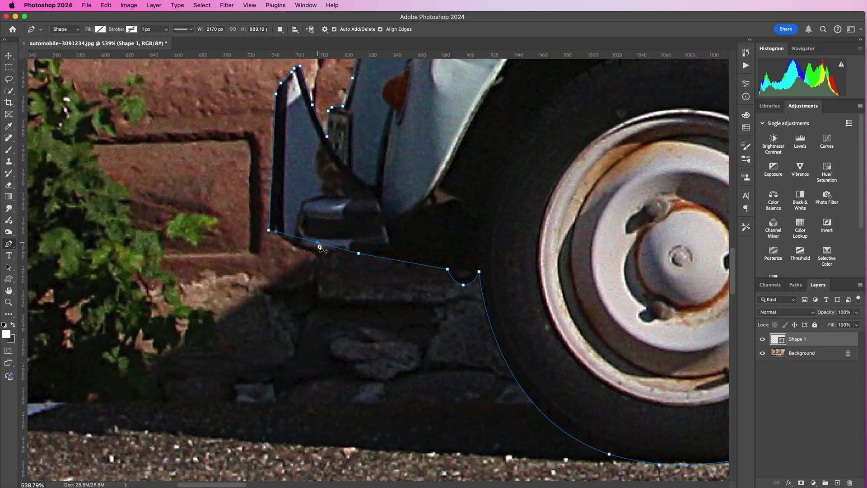
drag(318, 245, 313, 252)
click(269, 232)
drag(464, 284, 463, 283)
Convert the closed car path into a new anti-aliased selection with a 1-pixel feather radius.
drag(527, 290, 470, 291)
drag(582, 267, 202, 328)
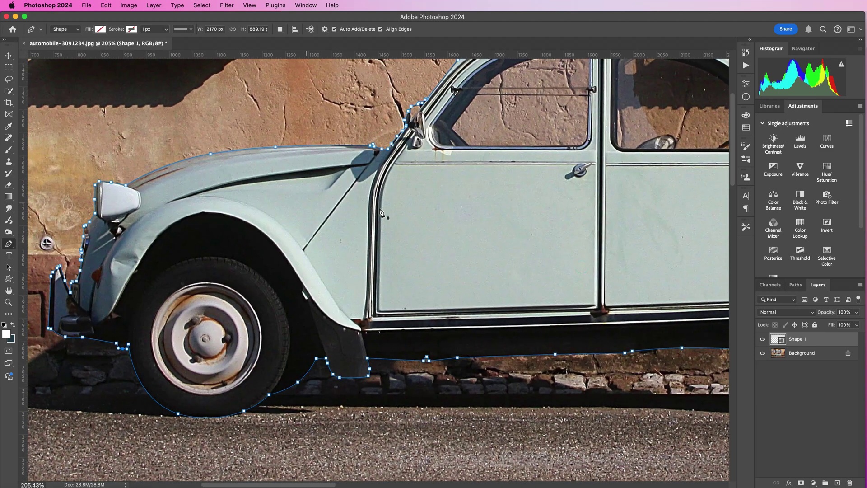
right_click(418, 221)
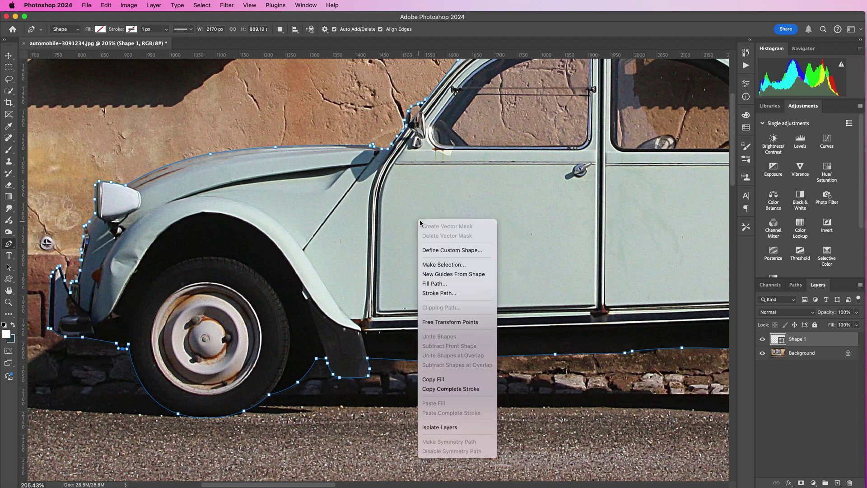
click(437, 267)
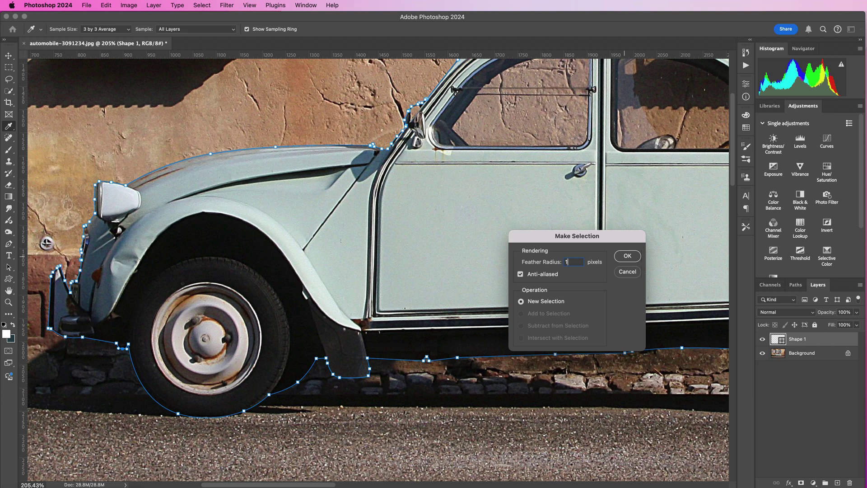
key(Return)
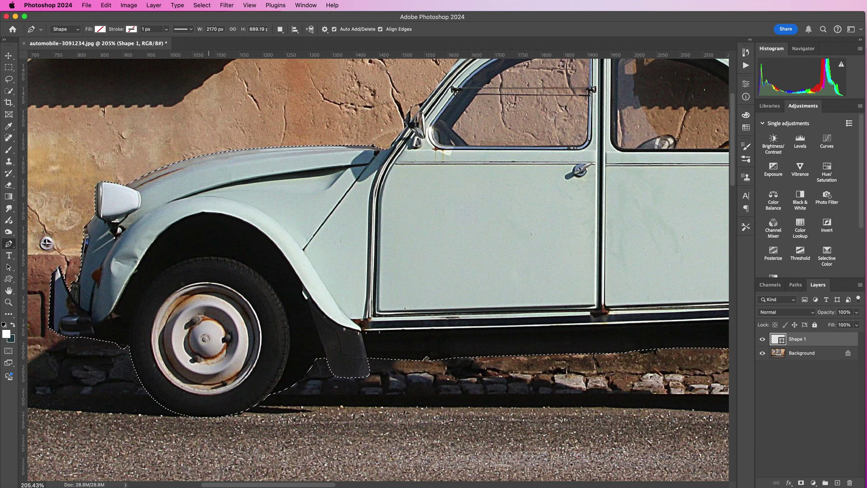
Save the selection as a new channel named Car.
click(206, 5)
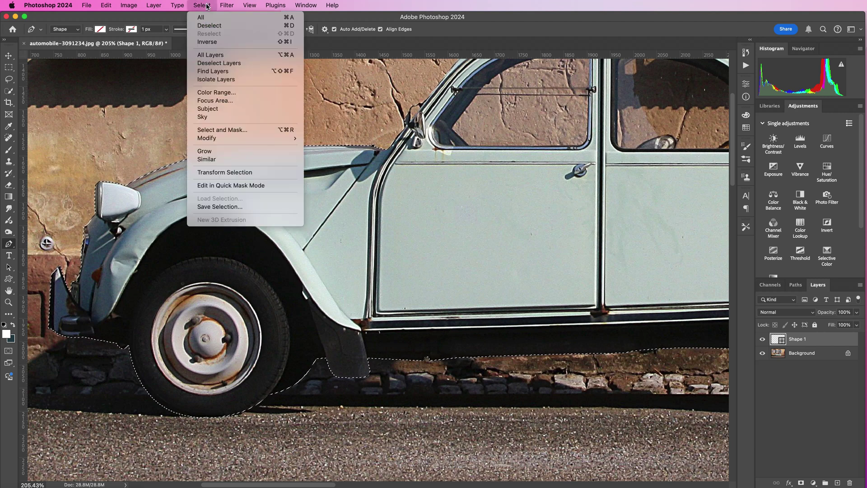
click(209, 208)
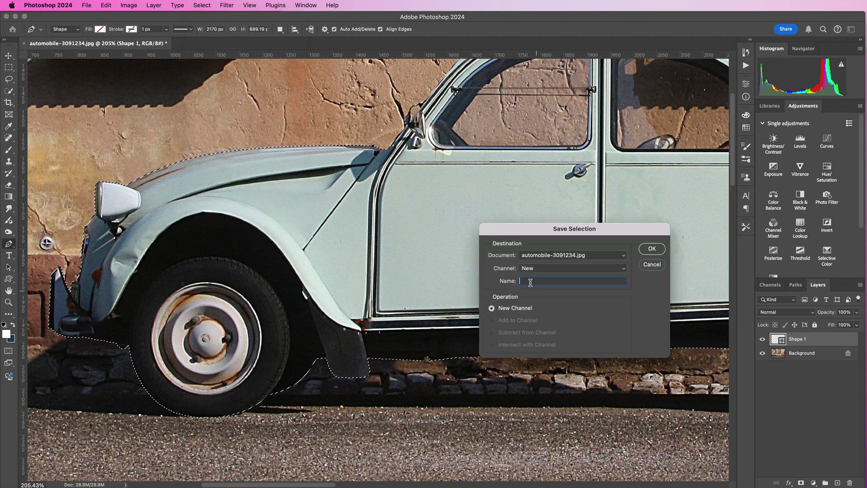
text(Car)
click(652, 249)
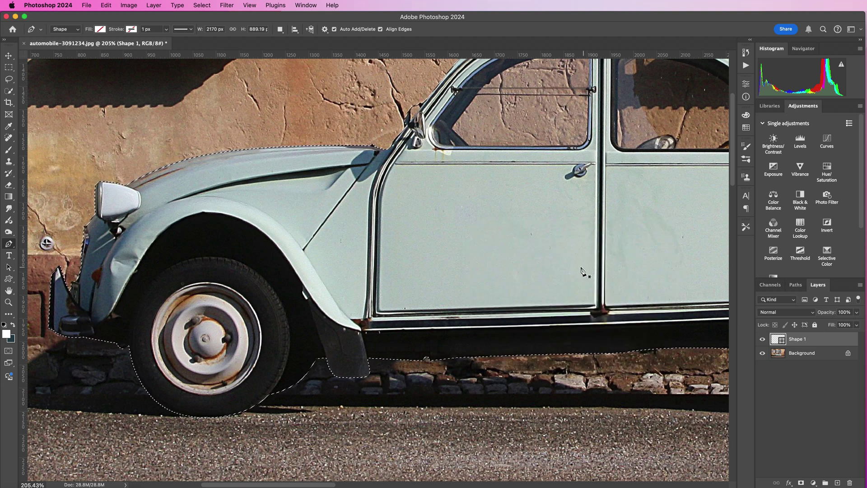
Deselect everything and load the saved Car channel as a new selection.
key(super+d)
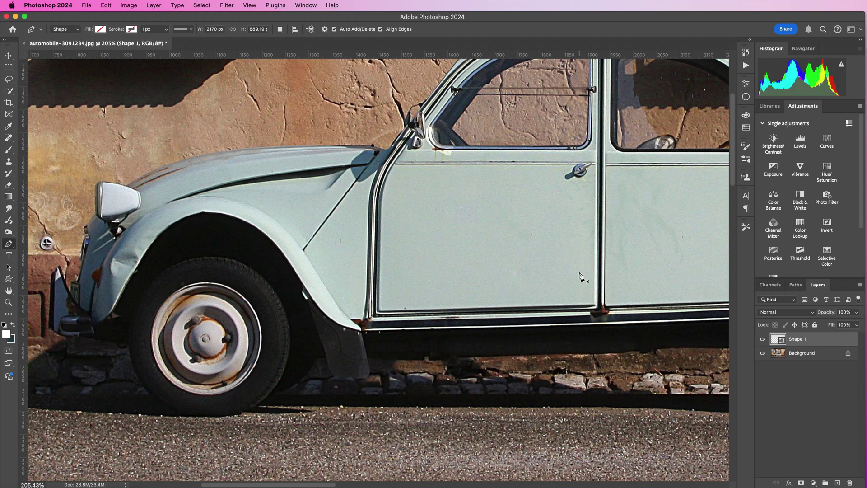
click(203, 5)
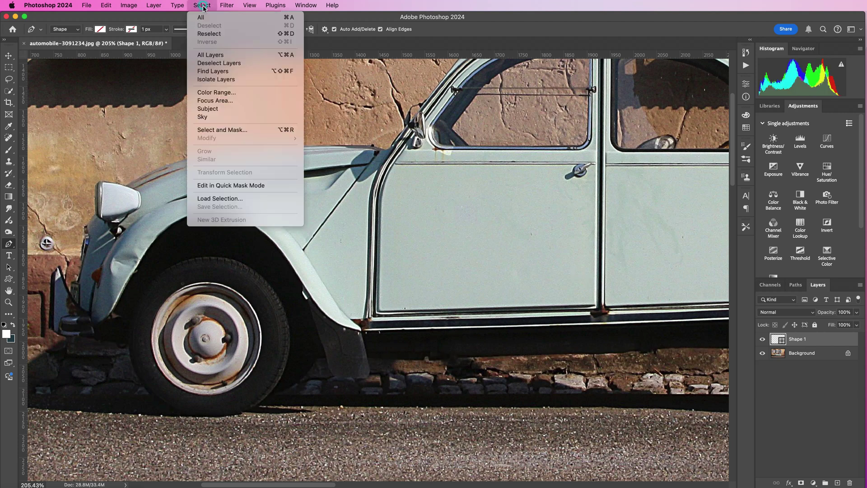
click(221, 199)
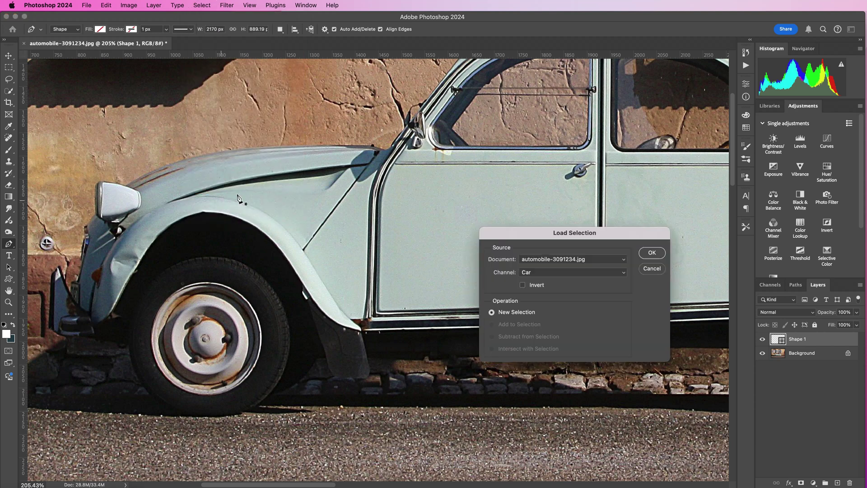
click(544, 274)
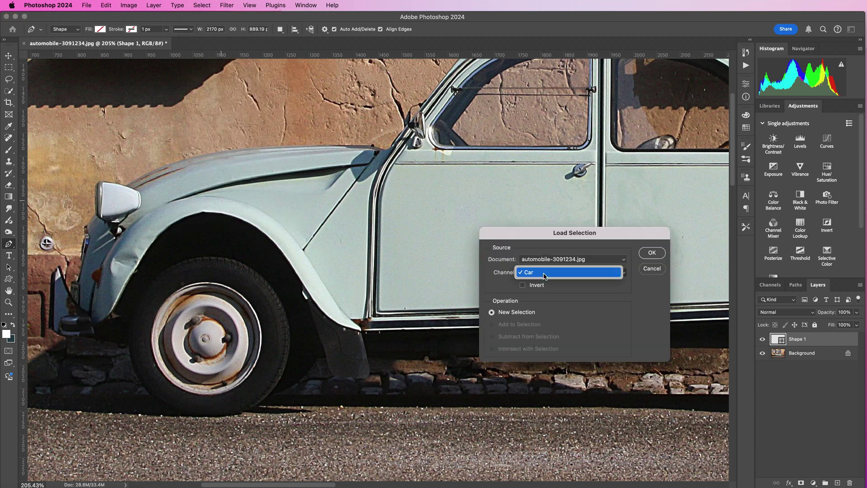
click(545, 273)
click(652, 253)
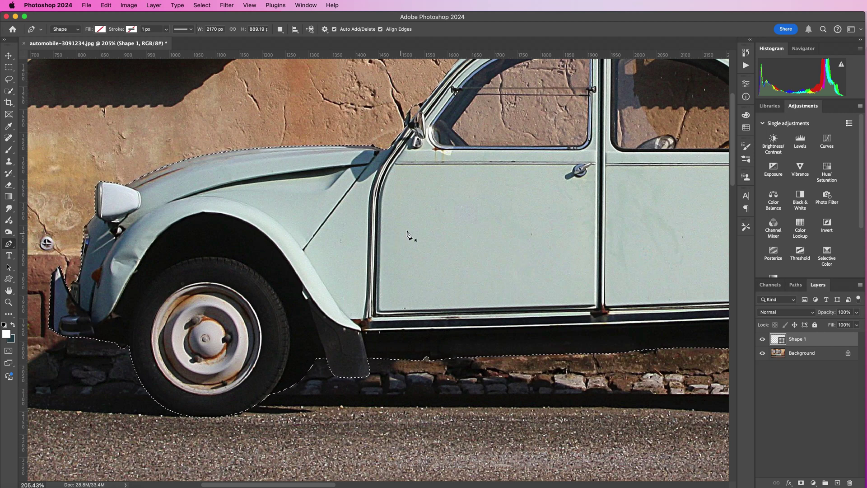
Trace a closed Pen path around the patch of wall enclosed by the side mirror's bracket beside the windshield pillar.
drag(468, 165, 312, 204)
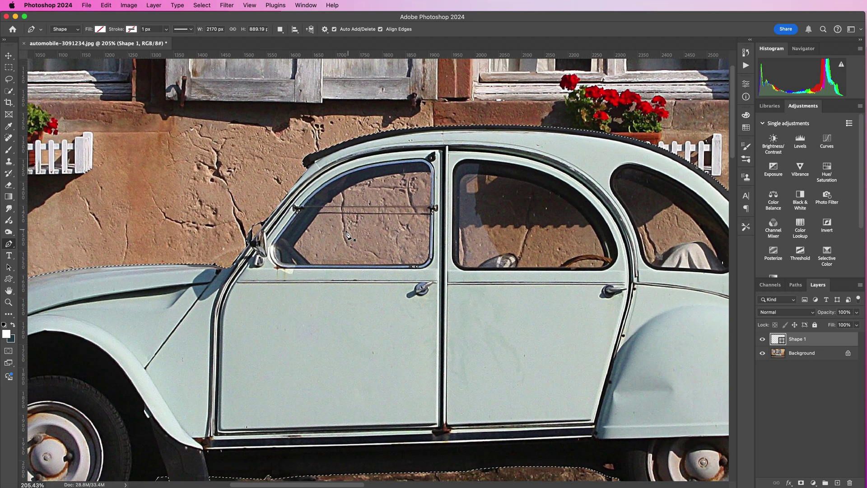
scroll(259, 234, up, 10)
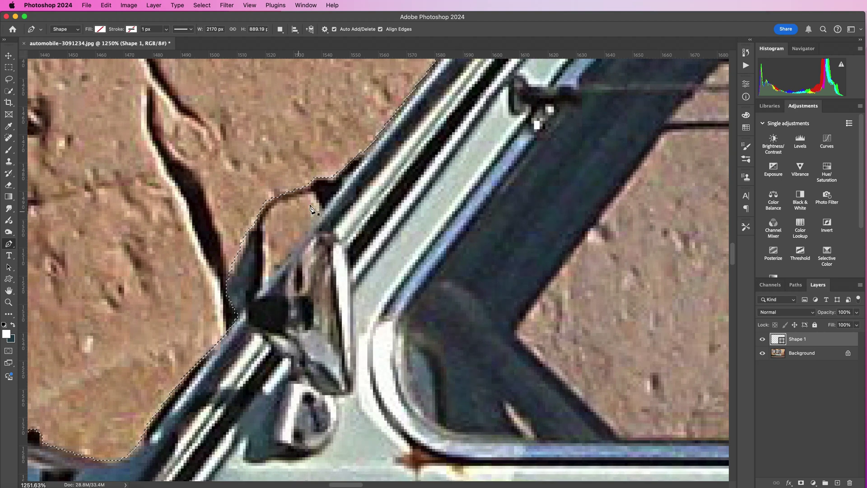
click(266, 278)
click(266, 234)
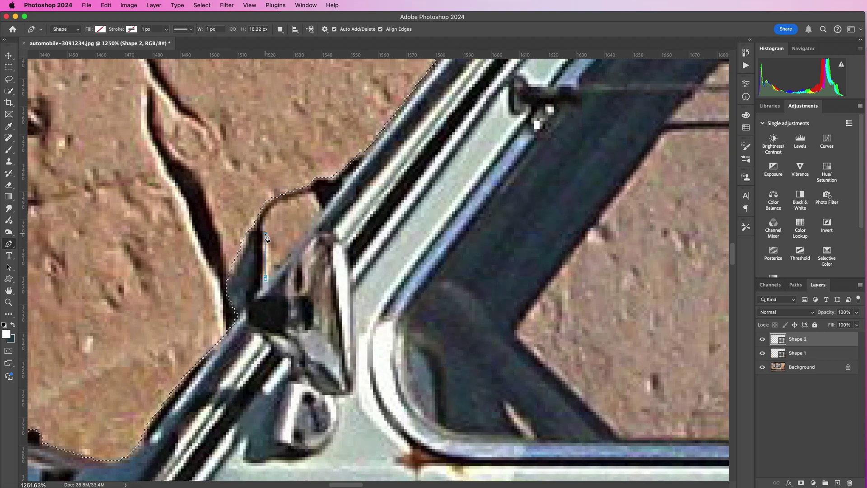
click(271, 210)
drag(271, 209, 283, 201)
click(299, 197)
click(310, 191)
click(325, 211)
click(271, 276)
click(266, 279)
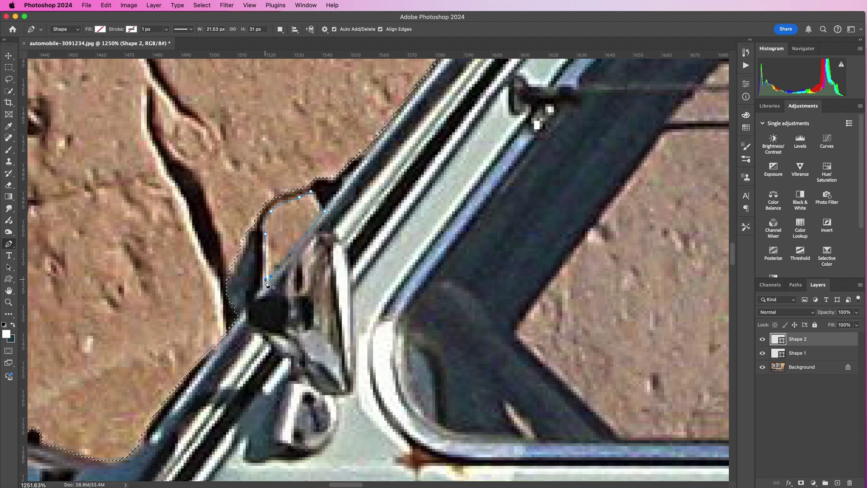
Subtract the mirror-bracket gap path from the current selection, anti-aliased with a 1-pixel feather radius.
right_click(287, 224)
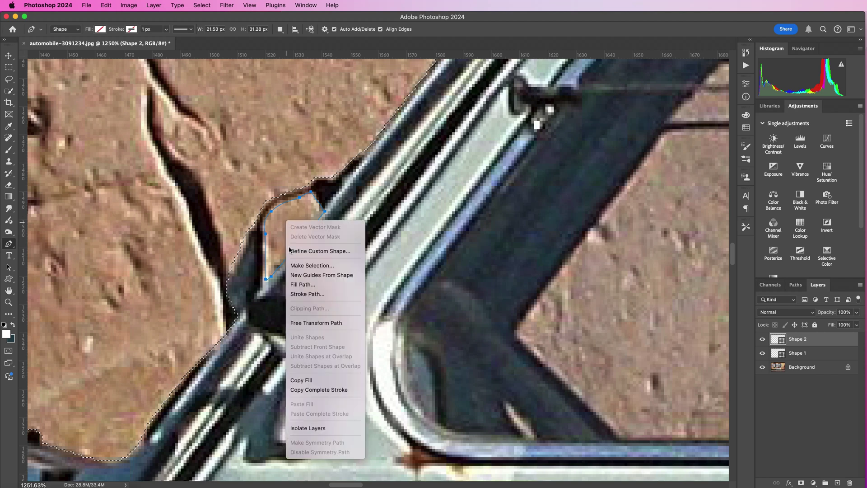
click(296, 265)
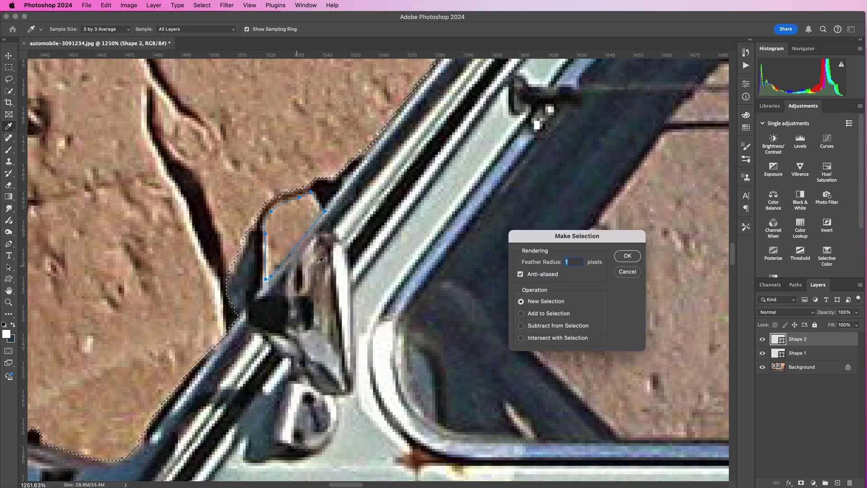
click(522, 327)
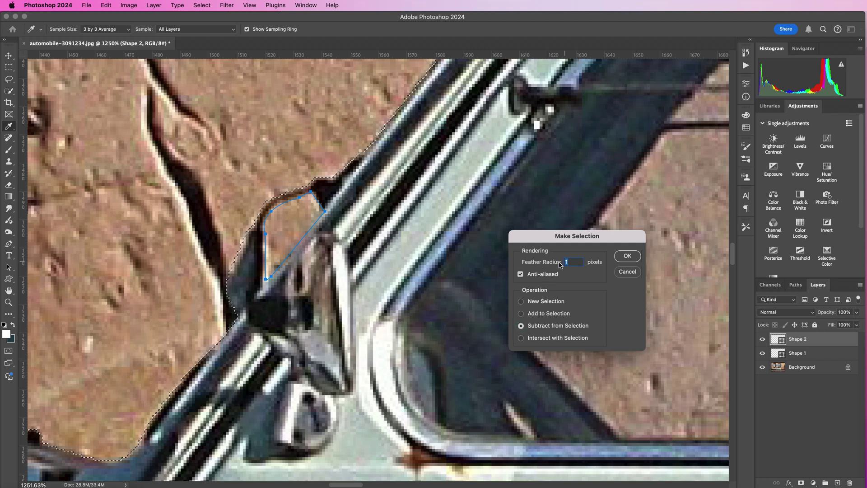
click(620, 261)
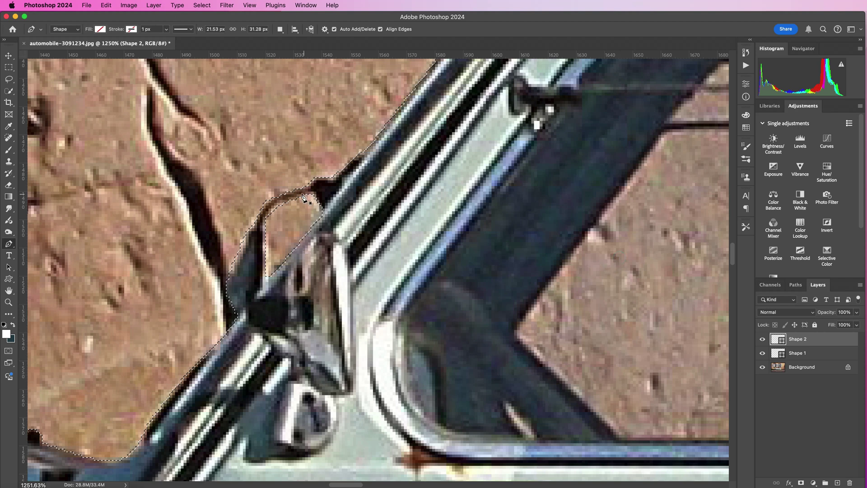
Test the selection by painting with the Brush over the mirror-bracket gap on a new layer.
key(b)
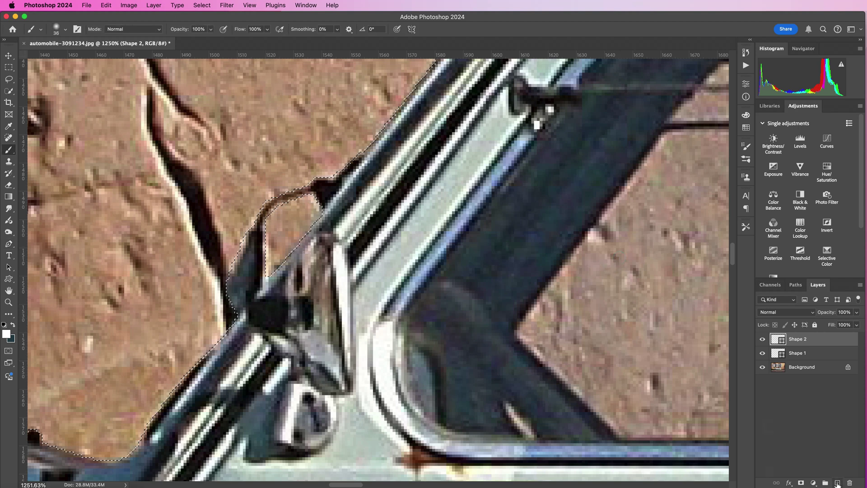
click(837, 483)
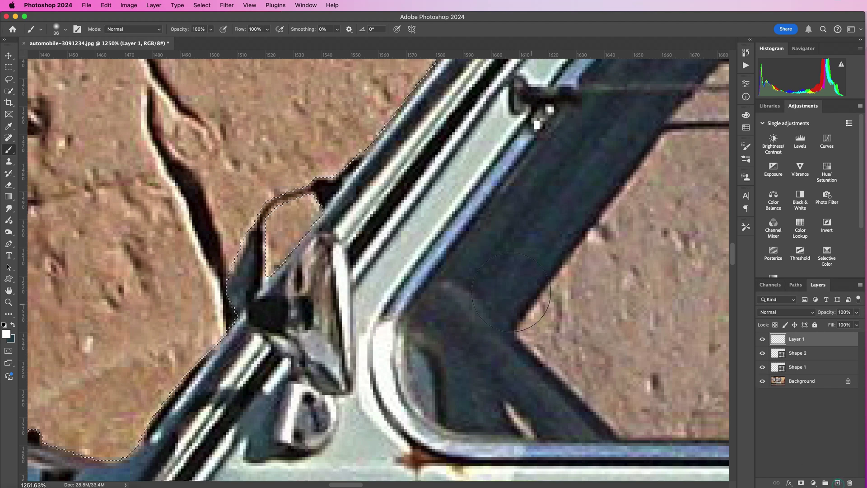
mouse_move(297, 199)
mouse_down()
mouse_move(251, 229)
mouse_move(244, 277)
mouse_move(254, 220)
mouse_move(294, 184)
mouse_move(279, 196)
mouse_move(312, 187)
mouse_move(322, 213)
mouse_move(278, 261)
mouse_move(244, 238)
mouse_move(290, 193)
mouse_move(323, 193)
mouse_move(318, 240)
mouse_move(276, 236)
mouse_up()
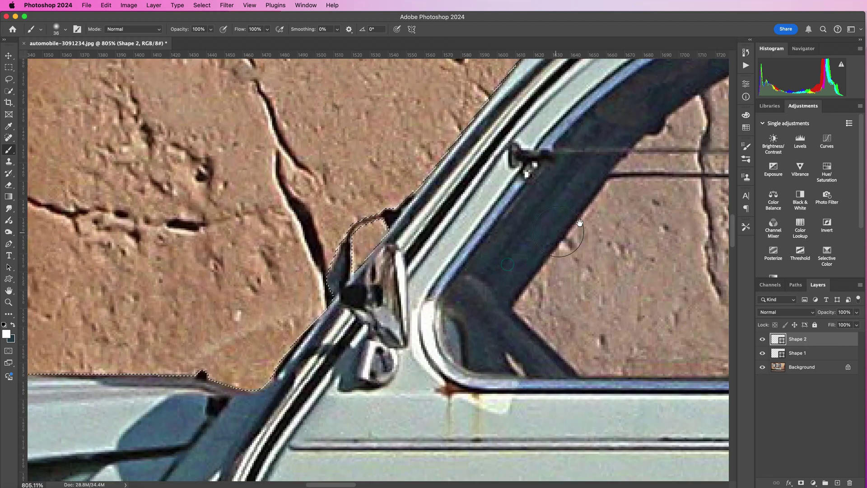
Trace a closed Pen path around the wall visible through the front door window below its upper horizontal bar.
mouse_move(474, 225)
mouse_down()
mouse_move(375, 232)
mouse_move(135, 207)
mouse_up()
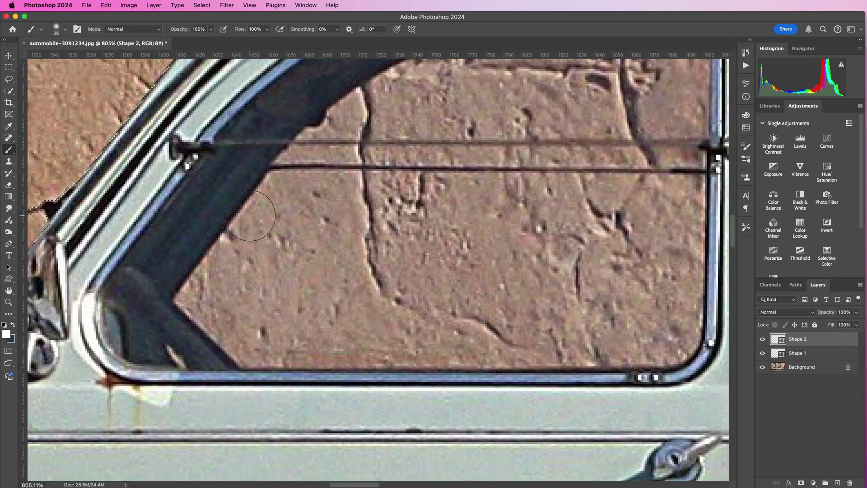
click(9, 245)
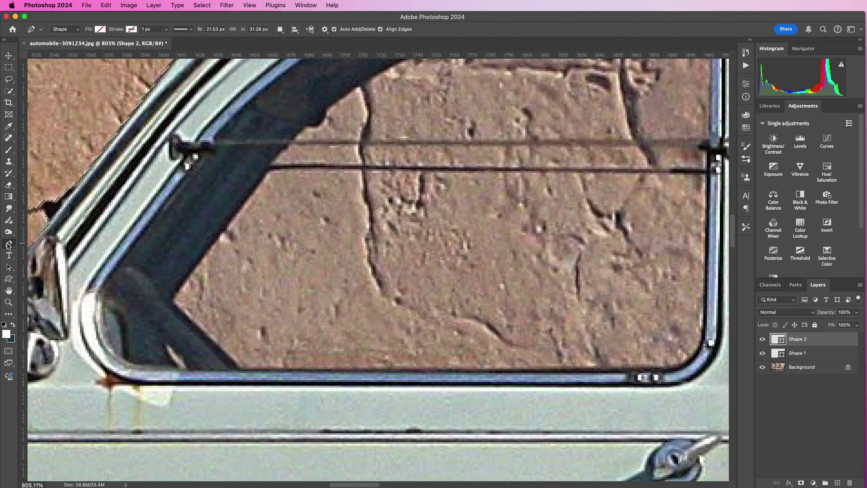
click(242, 369)
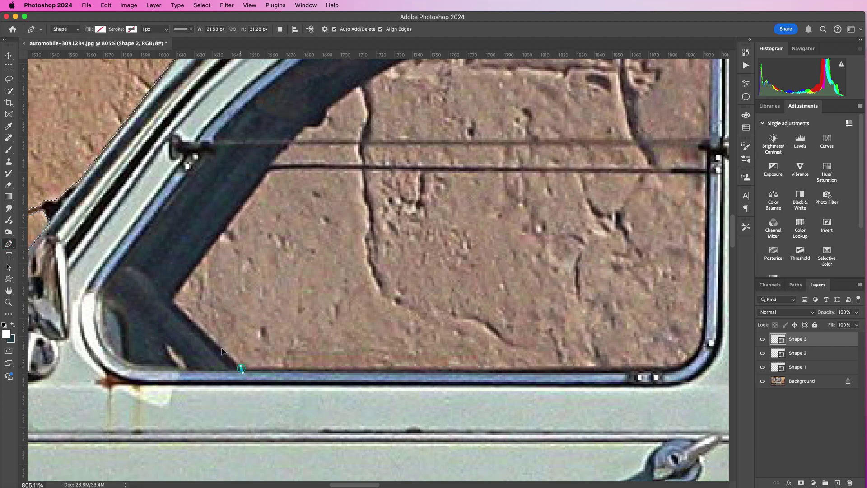
click(173, 301)
click(270, 163)
click(289, 146)
click(694, 148)
click(705, 151)
click(704, 317)
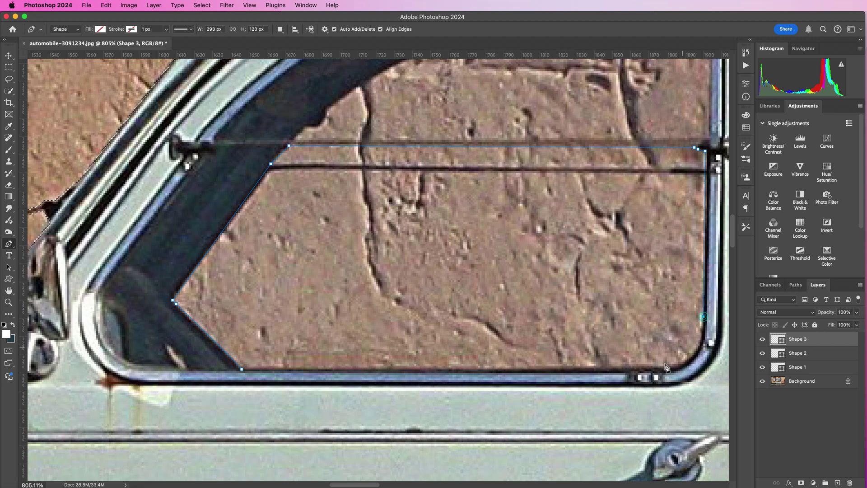
click(659, 368)
drag(680, 342, 693, 367)
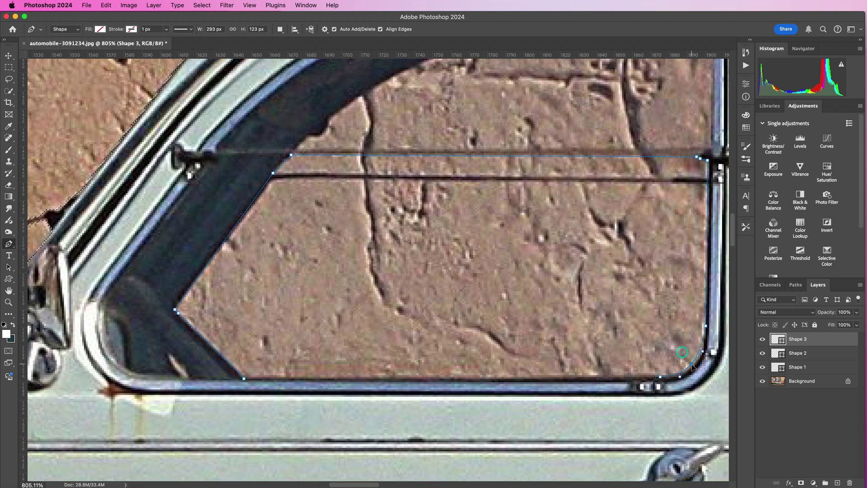
Subtract the front door window's lower path from the current selection.
right_click(456, 290)
click(479, 296)
click(527, 325)
click(626, 256)
Trace a closed Pen path around the wall area above the horizontal bar in the front door window, following the dark curved edge.
scroll(362, 271, up, 5)
click(231, 320)
click(241, 309)
click(258, 308)
click(263, 291)
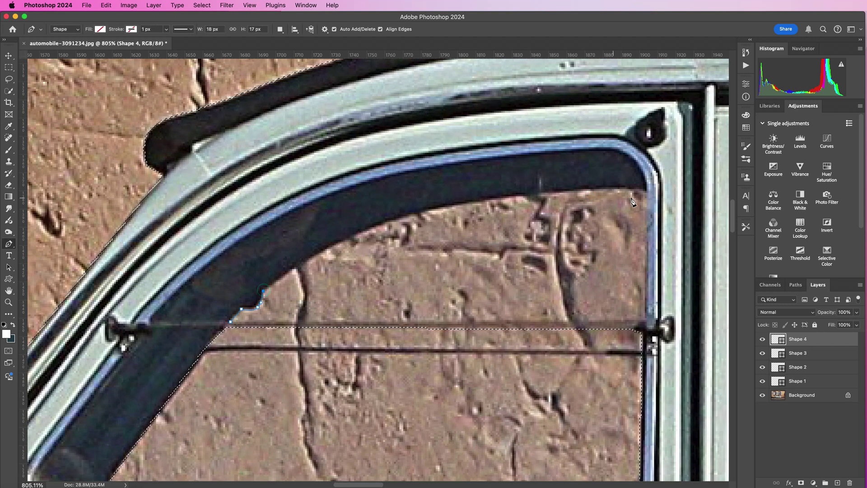
click(629, 187)
click(422, 246)
mouse_move(423, 246)
mouse_down()
mouse_move(378, 225)
mouse_move(394, 221)
mouse_up()
click(629, 187)
click(642, 189)
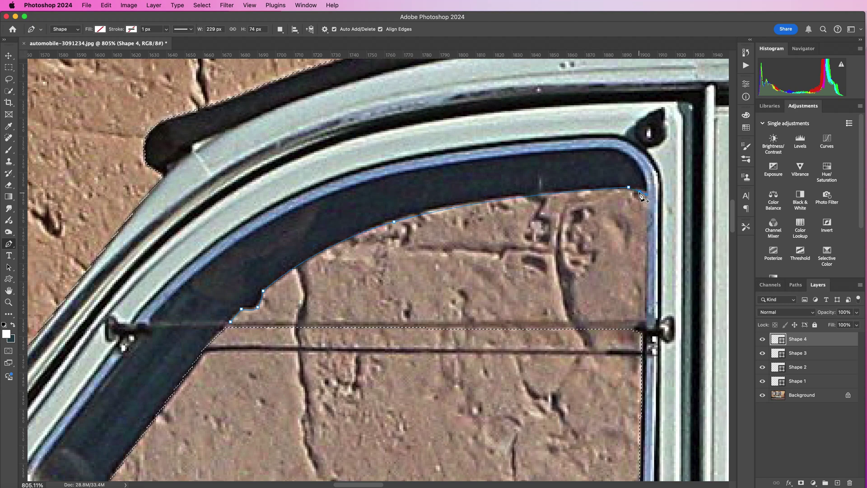
click(647, 194)
click(645, 318)
click(236, 322)
click(231, 321)
Subtract the front door window's upper path from the current selection.
scroll(461, 298, down, 3)
right_click(517, 313)
click(534, 318)
click(526, 326)
click(627, 255)
Start a Pen path in the rear door window, tracing up its front edge and along the curved upper edge to the brown handle.
drag(643, 308, 168, 208)
click(293, 419)
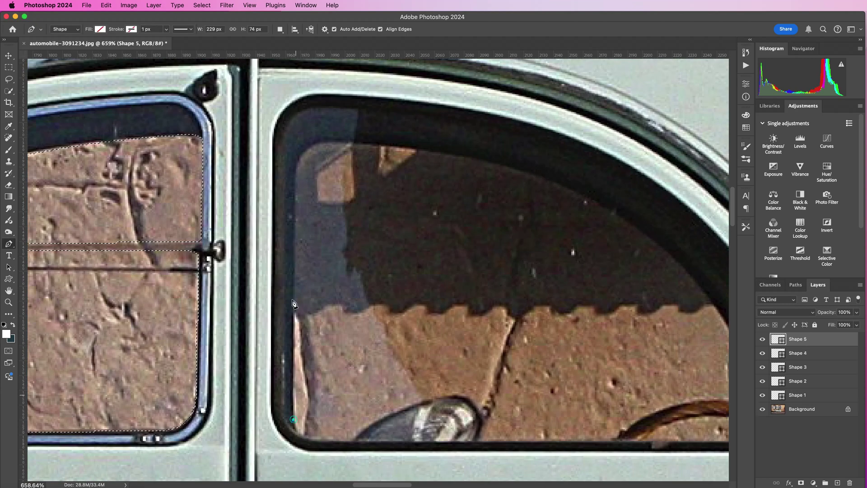
click(294, 179)
drag(309, 147, 318, 143)
drag(414, 260, 319, 199)
click(665, 345)
click(473, 228)
drag(473, 229, 523, 149)
drag(224, 82, 277, 82)
click(665, 345)
Continue the rear door window path over the brown handle, along the sill and around the striped grey object, and close it.
click(523, 377)
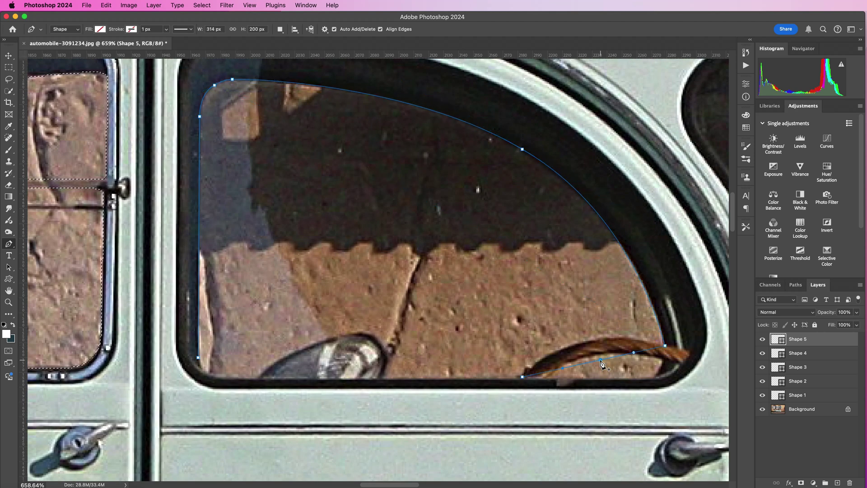
click(601, 359)
drag(602, 359, 587, 340)
click(389, 359)
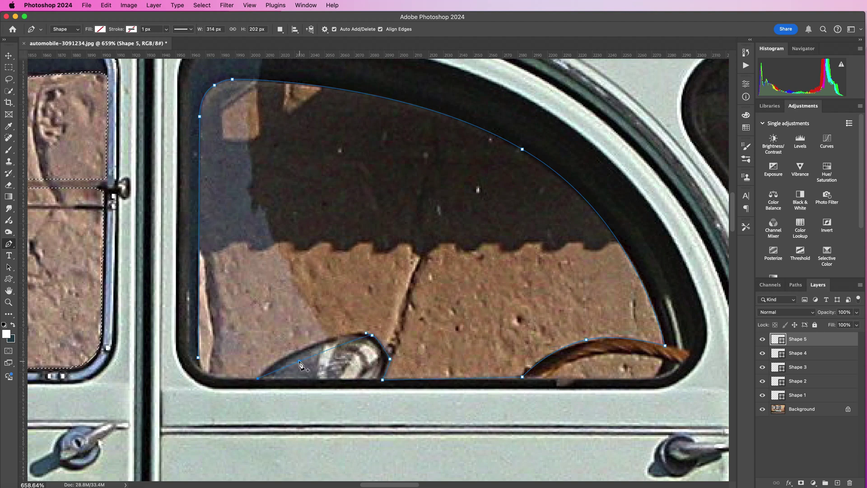
drag(300, 362, 300, 348)
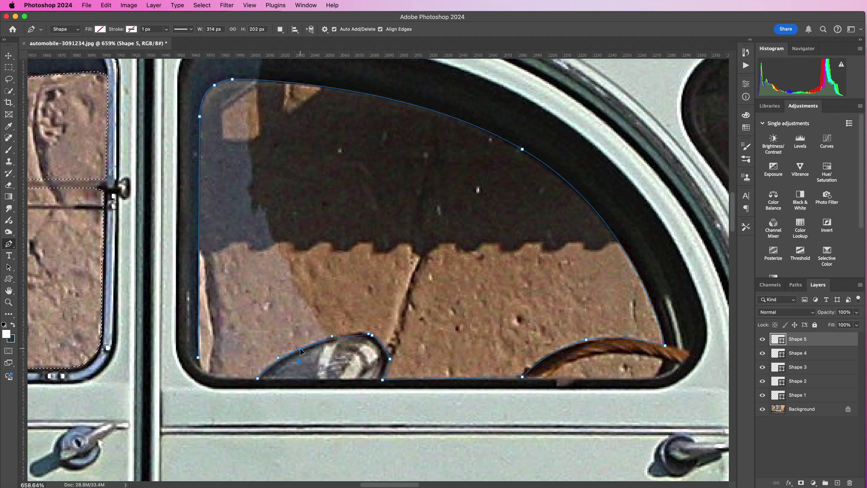
Subtract the rear door window path from the current selection.
right_click(412, 218)
click(434, 260)
click(520, 313)
key(Return)
Trace a closed Pen path around the small wall patch enclosed beneath the brown handle in the rear door window.
click(551, 379)
click(664, 361)
drag(601, 371, 595, 355)
click(654, 377)
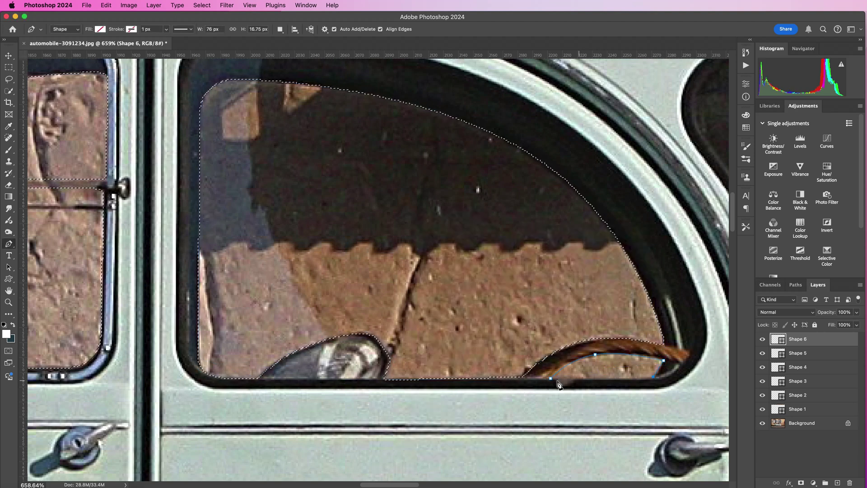
click(551, 379)
Subtract the path beneath the brown handle from the current selection.
right_click(615, 362)
click(634, 407)
click(520, 314)
key(Return)
Start a Pen path in the rear quarter window, fitting it to the dark curved upper edge of the visible wall.
scroll(608, 284, down, 5)
scroll(491, 294, up, 4)
click(412, 241)
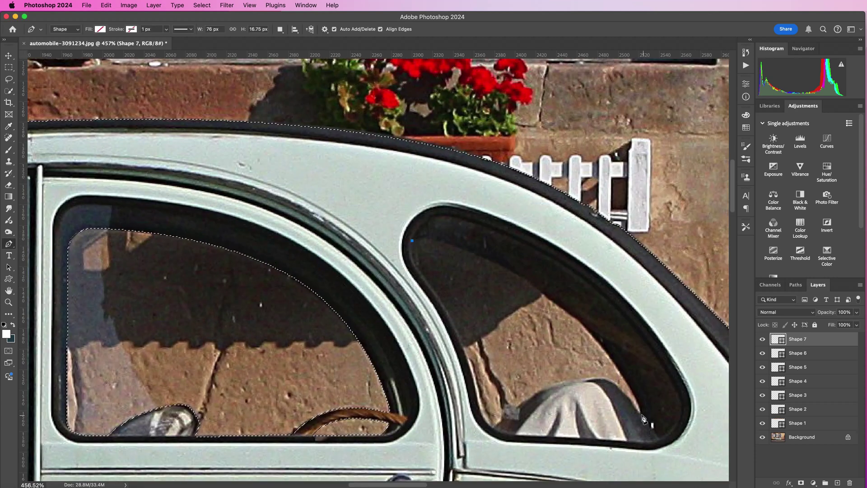
click(641, 413)
drag(510, 314, 554, 300)
drag(432, 246, 433, 239)
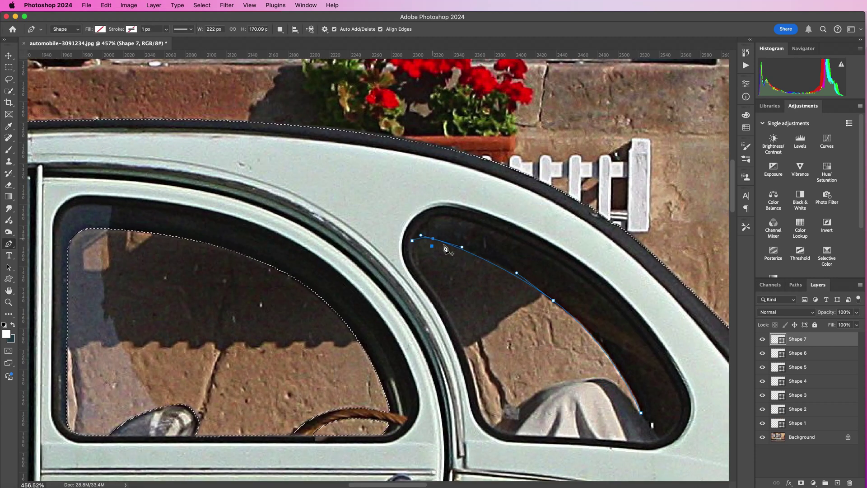
Continue the rear quarter window path over the draped cloth and up the window's front edge, and close it.
click(641, 412)
drag(607, 378, 587, 378)
click(543, 389)
click(516, 407)
click(492, 427)
drag(482, 414, 480, 408)
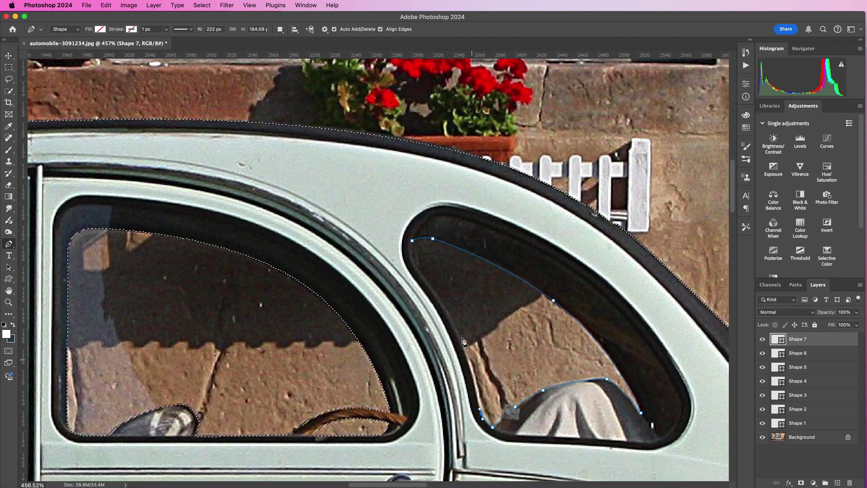
click(464, 347)
click(413, 262)
click(413, 241)
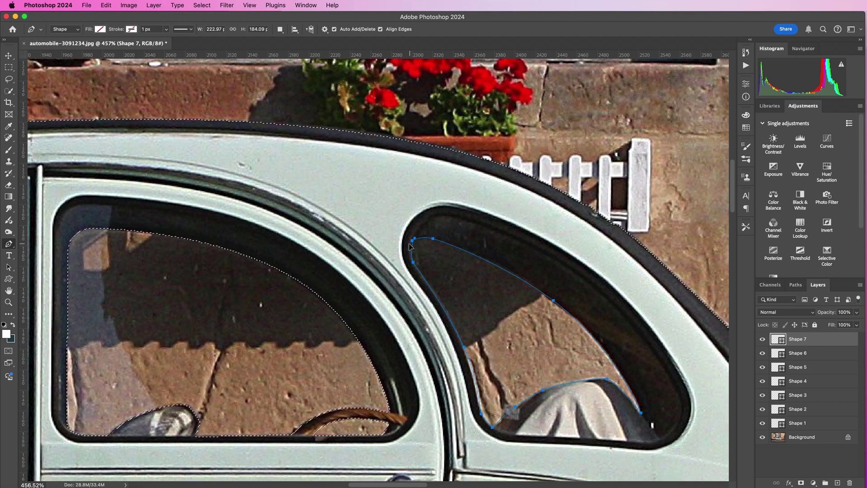
drag(409, 244, 409, 249)
Subtract the rear quarter window path from the current selection.
right_click(514, 303)
click(538, 341)
click(523, 326)
click(627, 256)
Trace the brick gap above the exhaust pipe behind the rear wheel with a closed Pen path and subtract it from the selection.
scroll(563, 316, down, 10)
scroll(651, 452, up, 10)
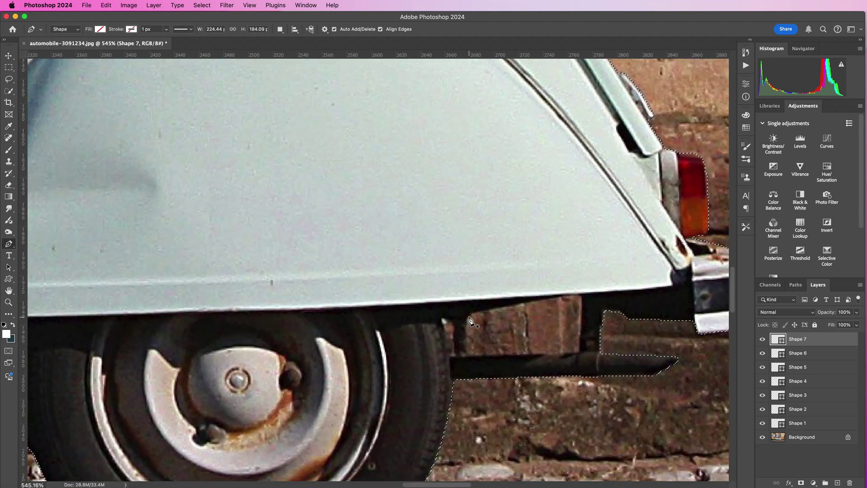
click(469, 316)
click(482, 312)
click(566, 296)
drag(582, 299, 584, 302)
click(580, 351)
click(473, 356)
drag(467, 353, 467, 349)
click(469, 316)
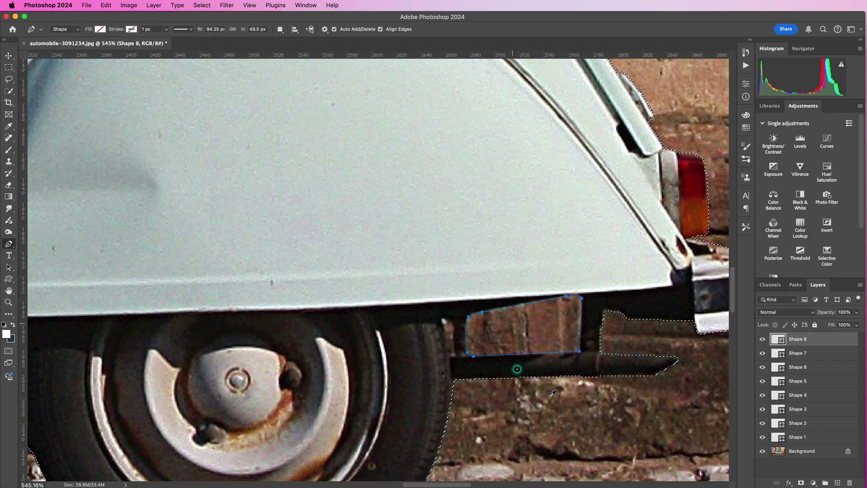
click(521, 326)
click(628, 256)
Trace the narrow gap beside the rear tyre with a closed Pen path and subtract it, anti-aliased with a 1-pixel feather.
click(443, 325)
click(446, 322)
click(453, 328)
click(455, 357)
click(450, 357)
click(443, 325)
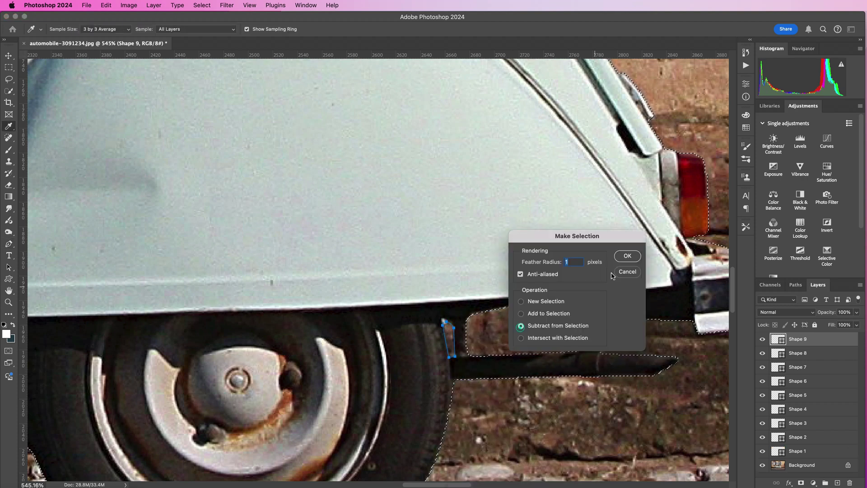
click(628, 256)
Trace the tiny brick gap under the car body ahead of the rear wheel with a Pen path and subtract it from the selection.
scroll(451, 298, left, 10)
click(381, 338)
click(386, 334)
click(407, 334)
click(409, 346)
right_click(399, 338)
click(411, 382)
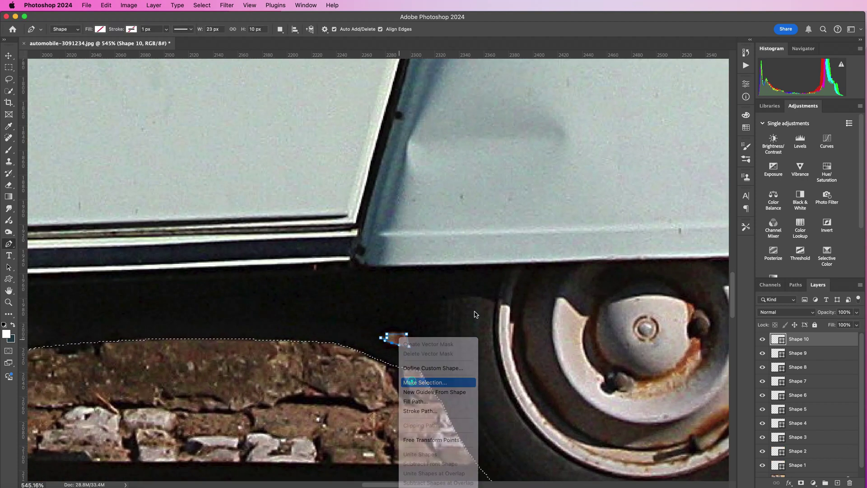
click(625, 257)
Save the refined selection as a new channel named car.
scroll(542, 253, down, 5)
scroll(90, 216, left, 10)
scroll(106, 248, down, 5)
scroll(107, 248, right, 5)
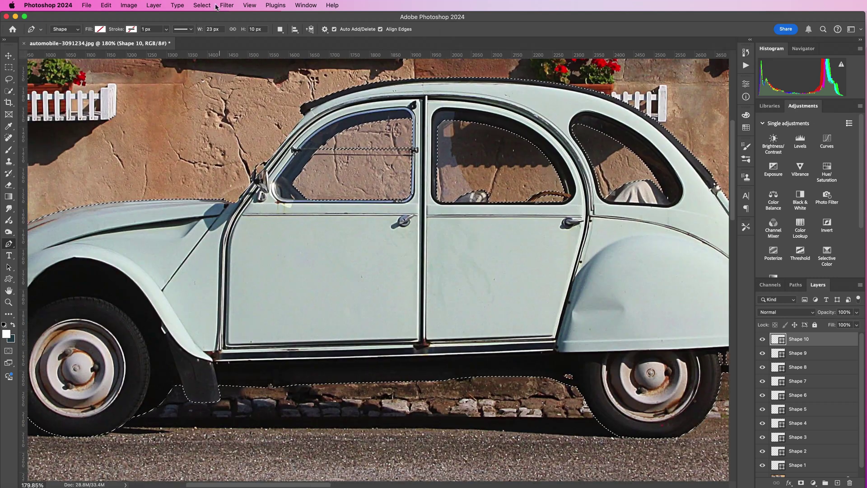
click(202, 5)
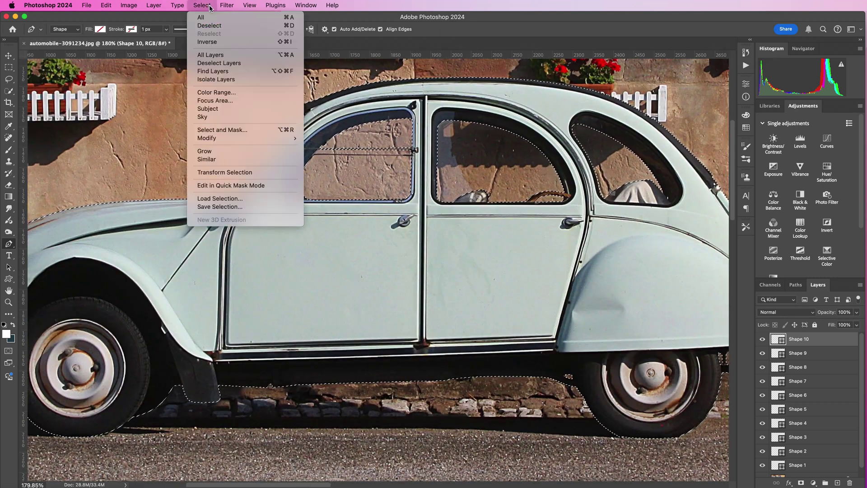
click(234, 207)
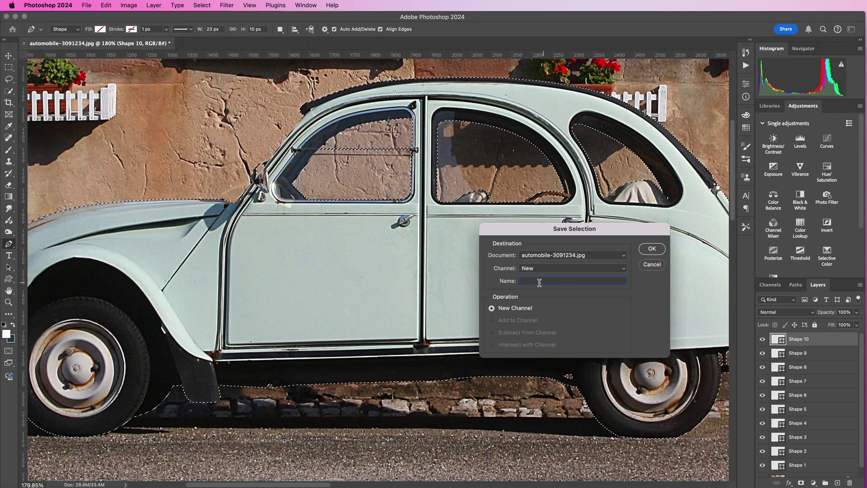
text(car)
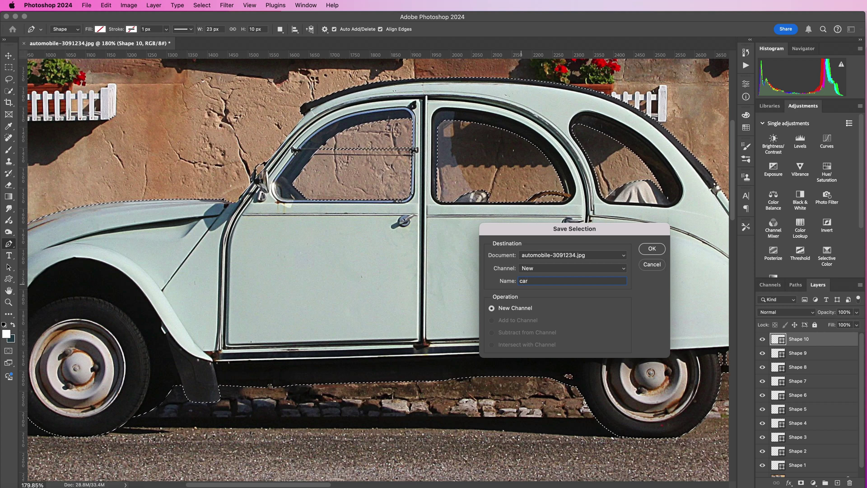
key(Return)
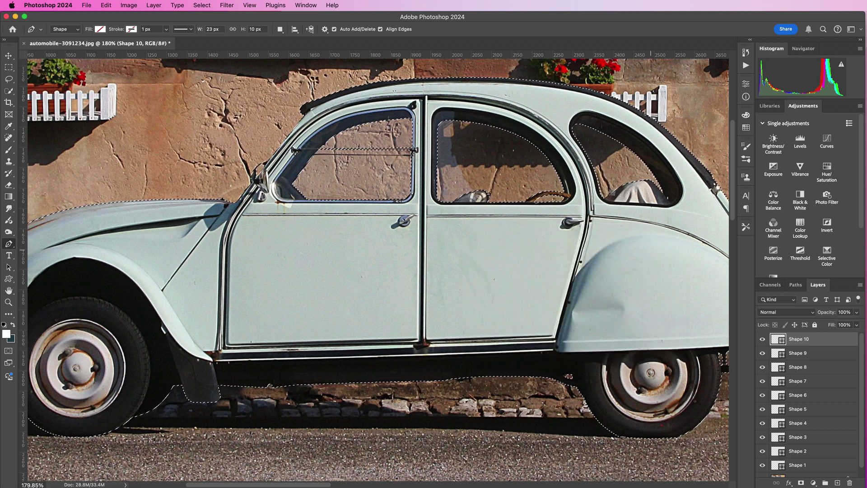
Make the Background layer the active layer.
scroll(430, 298, down, 3)
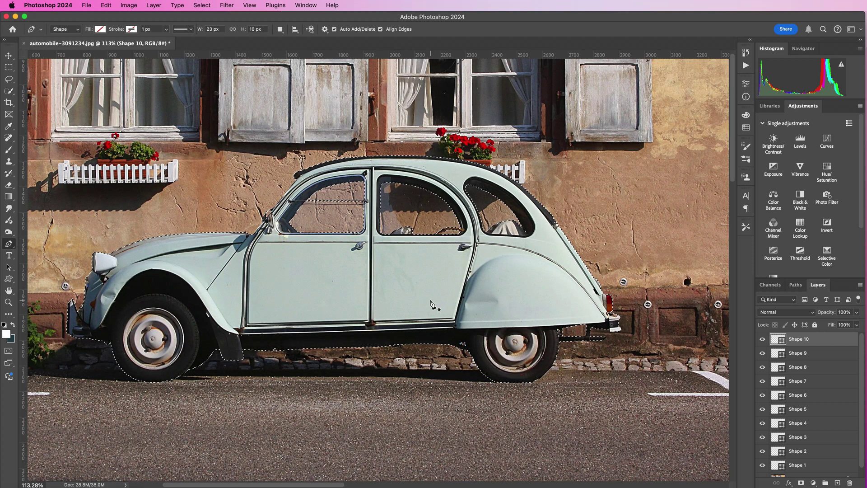
scroll(863, 468, down, 1)
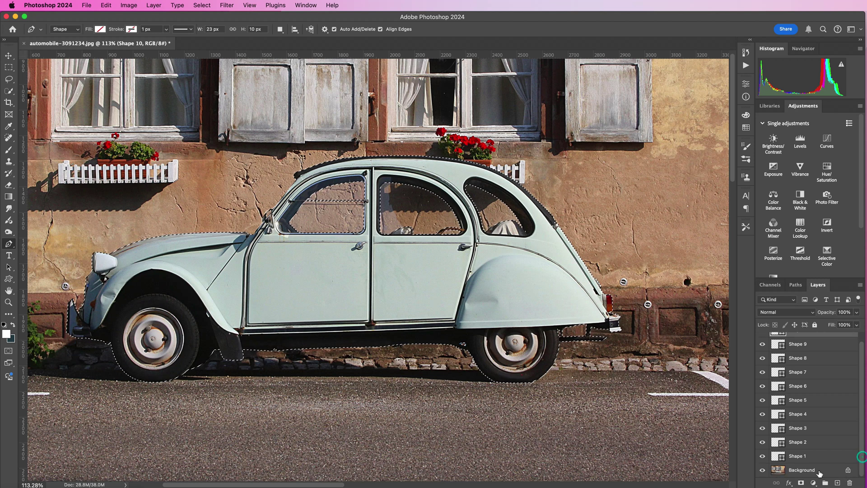
click(818, 470)
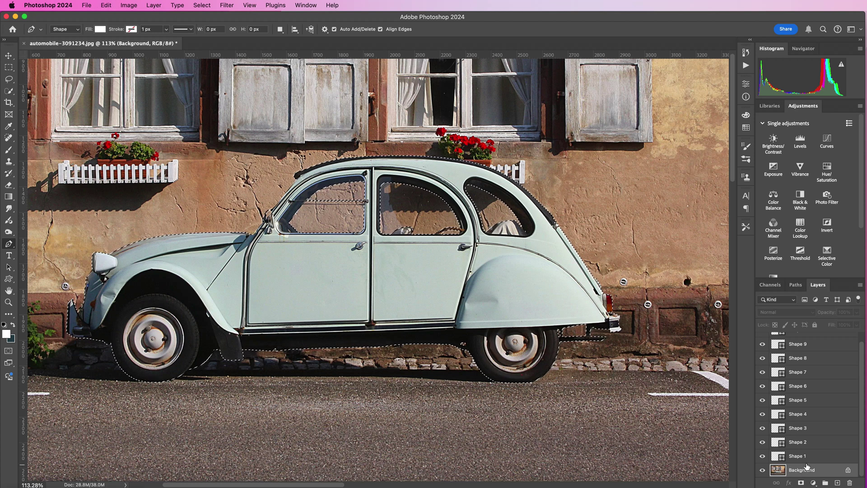
Copy the selected car from the Background onto its own new layer and hide the Background layer.
key(super+j)
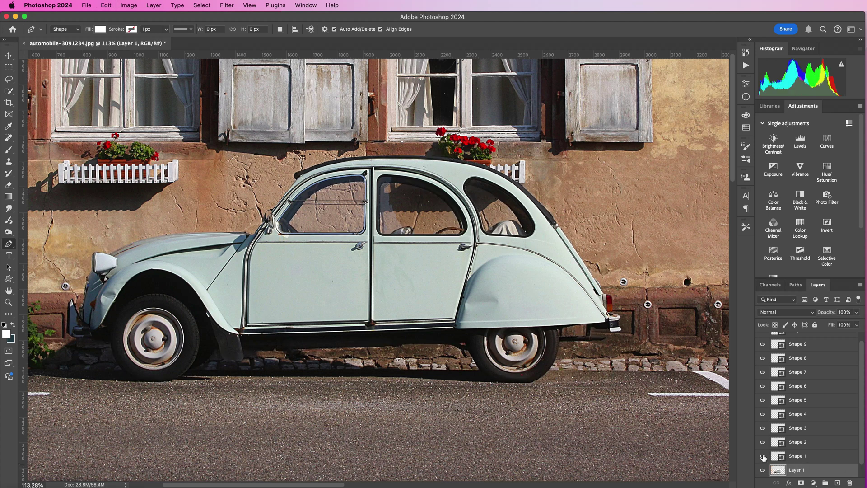
click(862, 456)
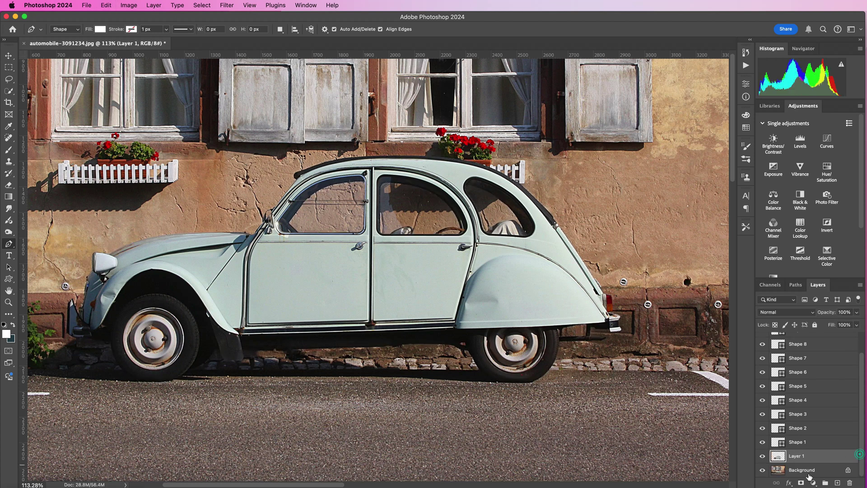
click(762, 471)
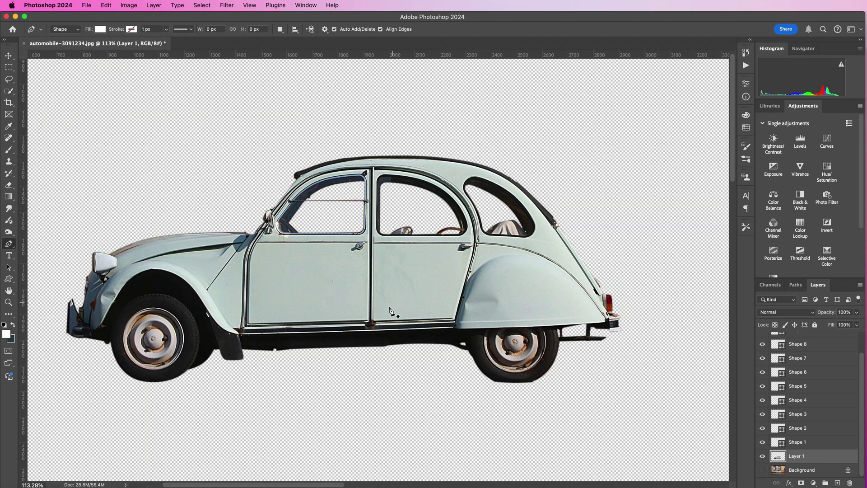
drag(386, 304, 361, 304)
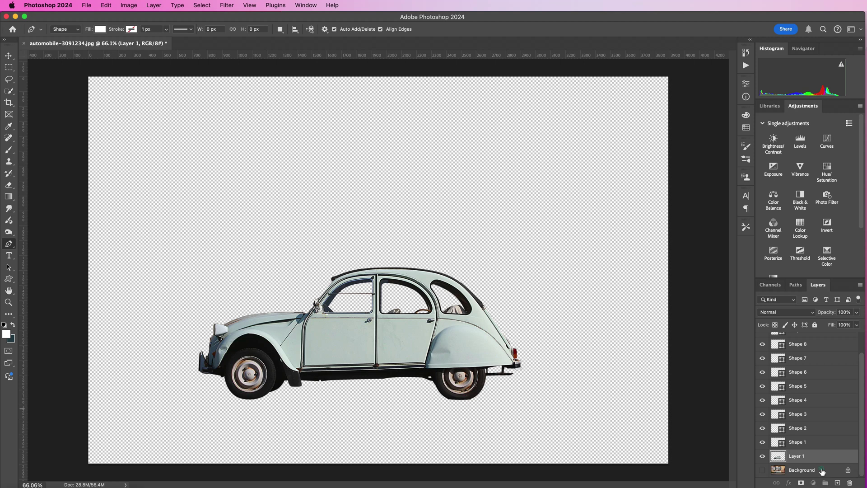
Add a dark green Solid Color fill layer directly above the Background, beneath the cut-out car layer.
click(822, 471)
click(814, 483)
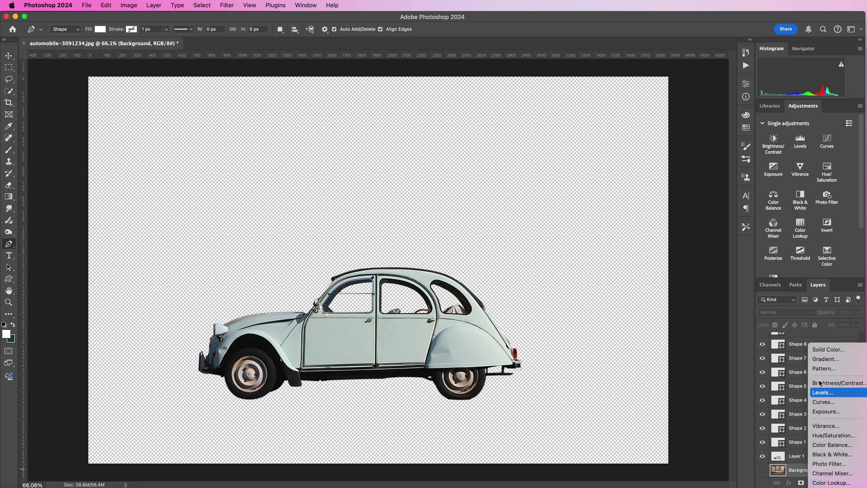
click(820, 351)
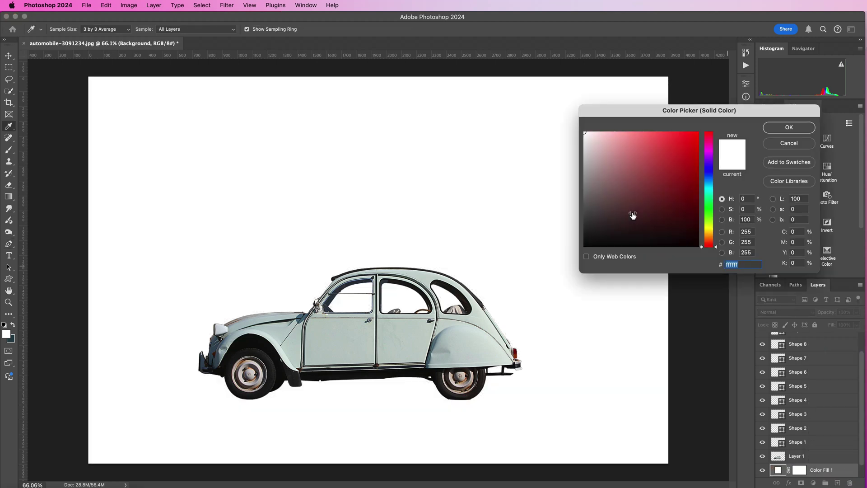
click(612, 182)
mouse_move(596, 170)
mouse_down()
mouse_move(637, 159)
mouse_move(603, 231)
mouse_up()
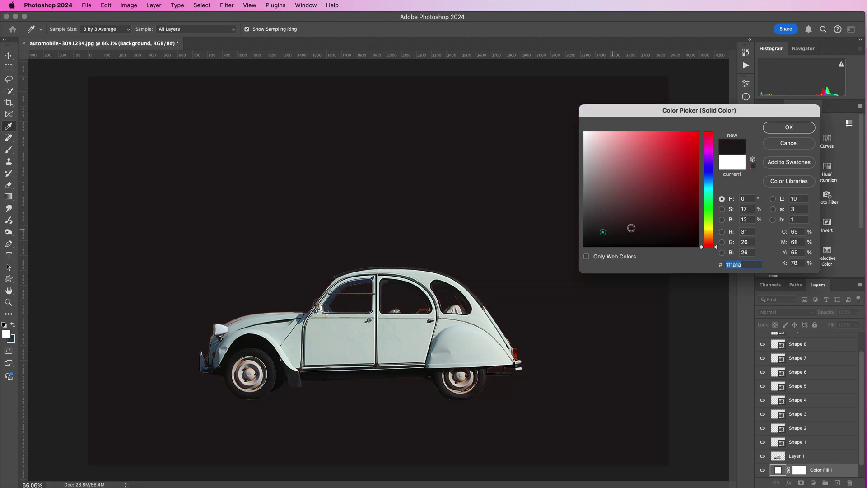
click(648, 199)
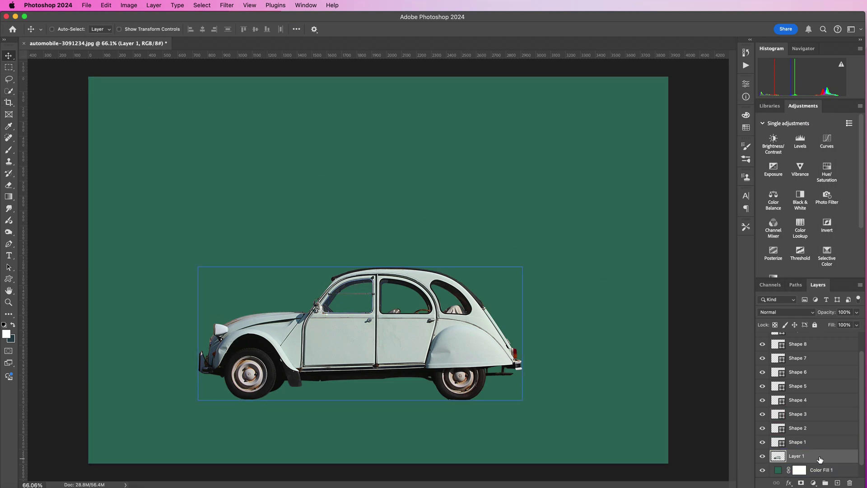
Move the cut-out car on Layer 1 up to about the middle of the green canvas.
click(798, 442)
drag(375, 346, 398, 304)
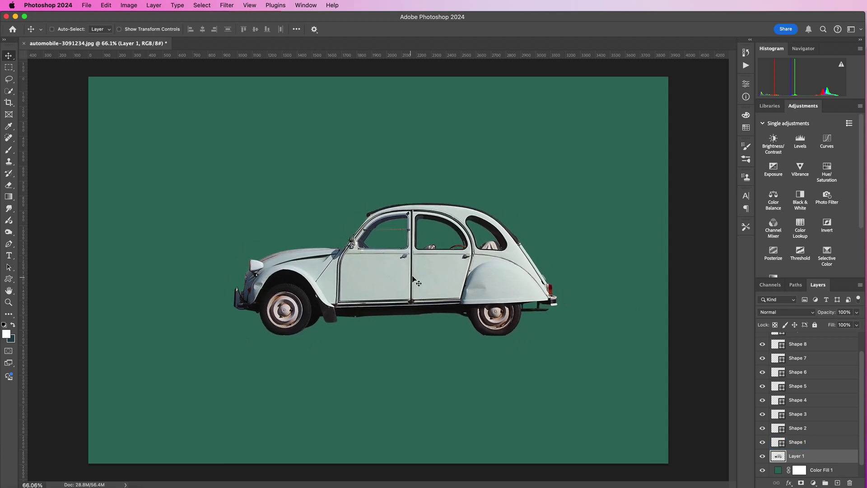
key(super+z)
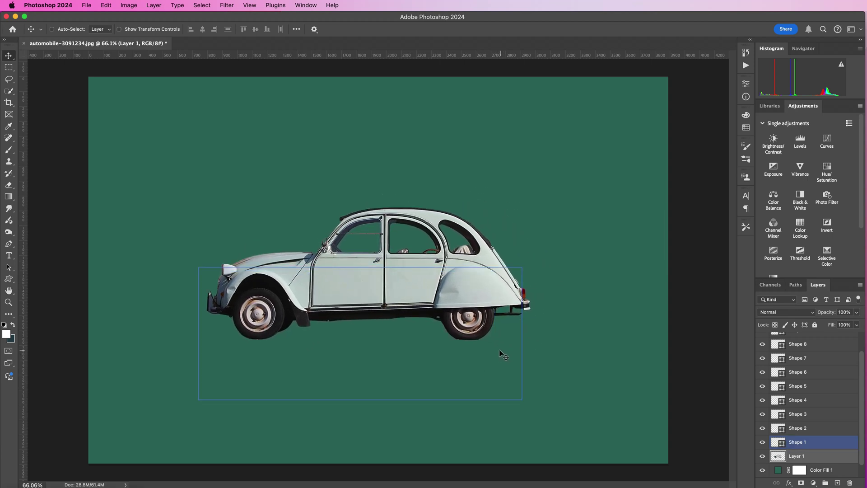